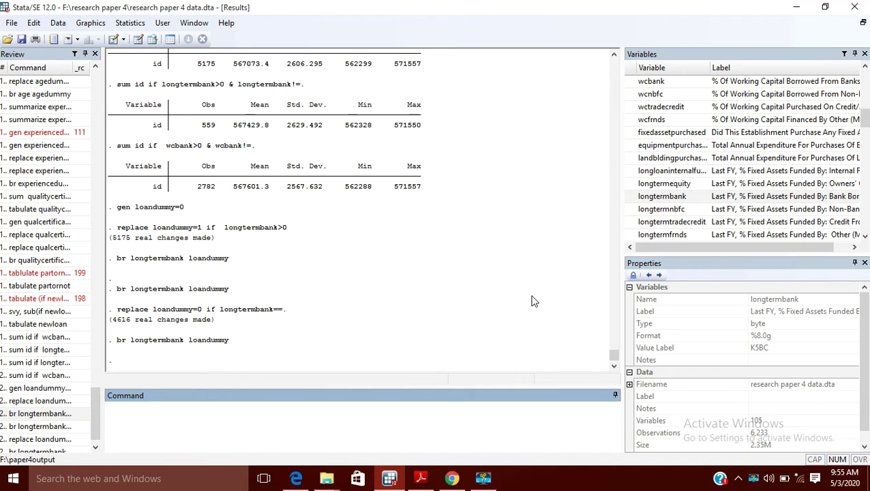
- Browse only the longtermbank variable in the Data Editor
{"action": "type", "text": "br"}
{"action": "left_click", "coordinate": [686, 197]}
{"action": "key", "text": "Return"}
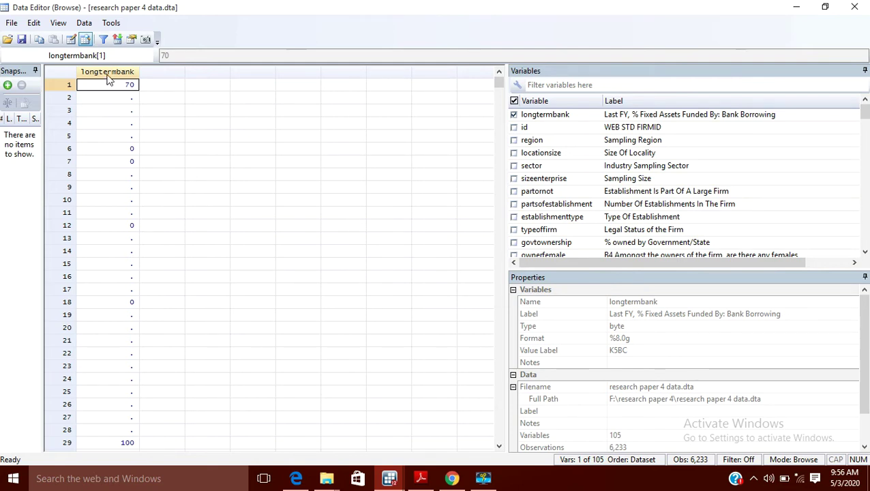
- Examine the zero, positive and missing entries in the first rows of longtermbank, and close the Data Editor
{"action": "key", "text": "Down"}
{"action": "key", "text": "Down"}
{"action": "key", "text": "Down"}
{"action": "key", "text": "Down"}
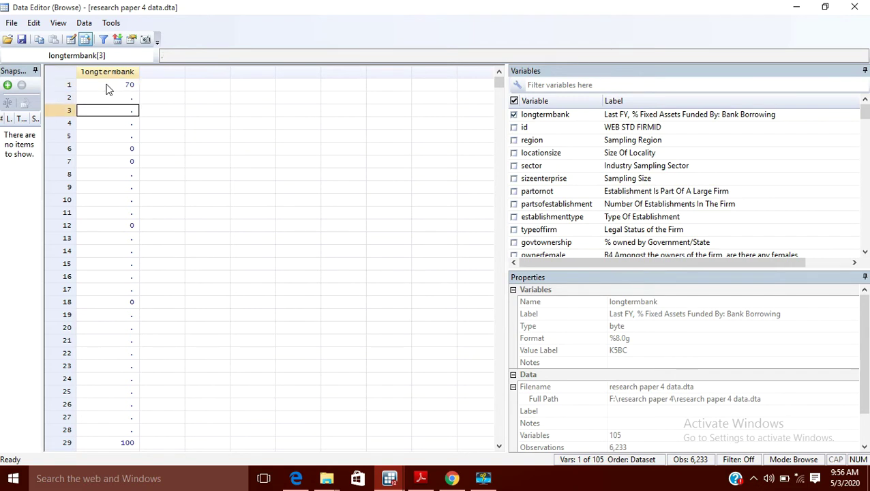
{"action": "key", "text": "Up"}
{"action": "key", "text": "Up"}
{"action": "key", "text": "Up"}
{"action": "key", "text": "Up"}
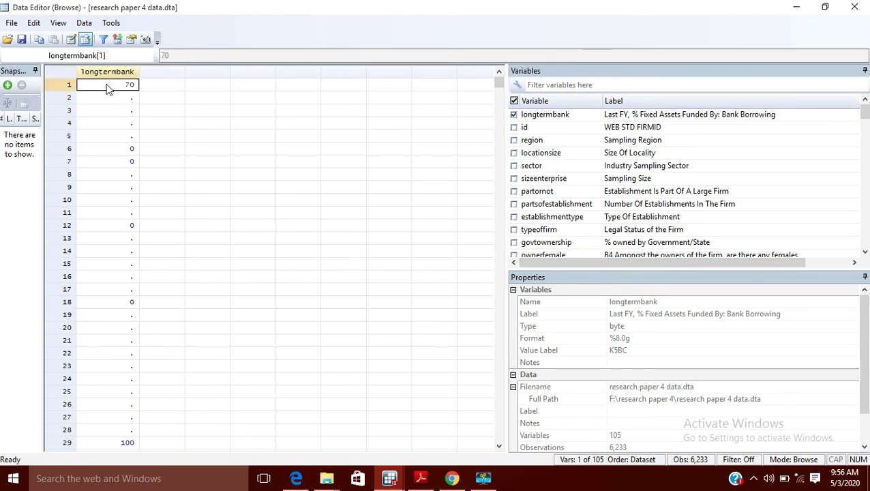
{"action": "key", "text": "Down"}
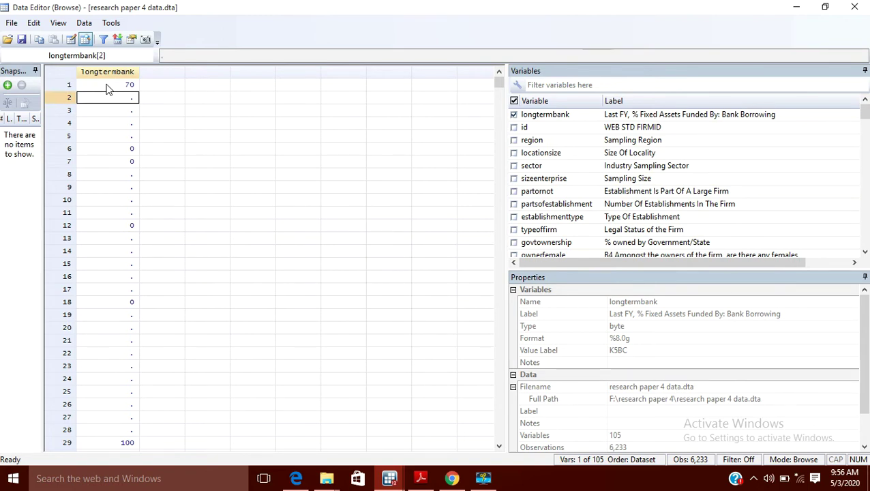
{"action": "key", "text": "Down"}
{"action": "key", "text": "Down"}
{"action": "key", "text": "Down"}
{"action": "key", "text": "Down"}
{"action": "key", "text": "Down"}
{"action": "key", "text": "Down"}
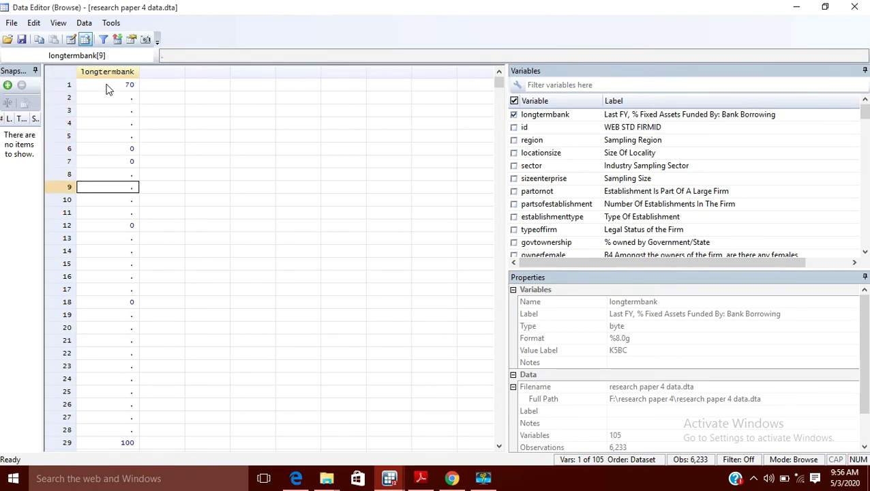
{"action": "key", "text": "Up"}
{"action": "key", "text": "Up"}
{"action": "key", "text": "Down"}
{"action": "key", "text": "Down"}
{"action": "key", "text": "Down"}
{"action": "key", "text": "Down"}
{"action": "key", "text": "Down"}
{"action": "key", "text": "Down"}
{"action": "key", "text": "Up"}
{"action": "key", "text": "Up"}
{"action": "key", "text": "Up"}
{"action": "key", "text": "Up"}
{"action": "key", "text": "Up"}
{"action": "key", "text": "Up"}
{"action": "key", "text": "Up"}
{"action": "key", "text": "Up"}
{"action": "key", "text": "Up"}
{"action": "key", "text": "Up"}
{"action": "key", "text": "Up"}
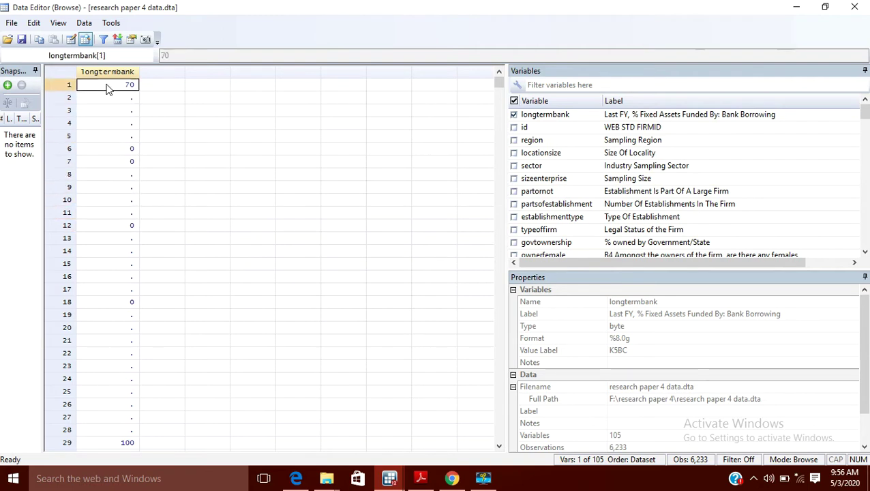
{"action": "key", "text": "Down"}
{"action": "key", "text": "Down"}
{"action": "key", "text": "Down"}
{"action": "key", "text": "Down"}
{"action": "key", "text": "Down"}
{"action": "key", "text": "Down"}
{"action": "key", "text": "Down"}
{"action": "key", "text": "Down"}
{"action": "key", "text": "Down"}
{"action": "key", "text": "Down"}
{"action": "key", "text": "Down"}
{"action": "key", "text": "Down"}
{"action": "key", "text": "Down"}
{"action": "key", "text": "Down"}
{"action": "key", "text": "Down"}
{"action": "key", "text": "Down"}
{"action": "key", "text": "Down"}
{"action": "key", "text": "Down"}
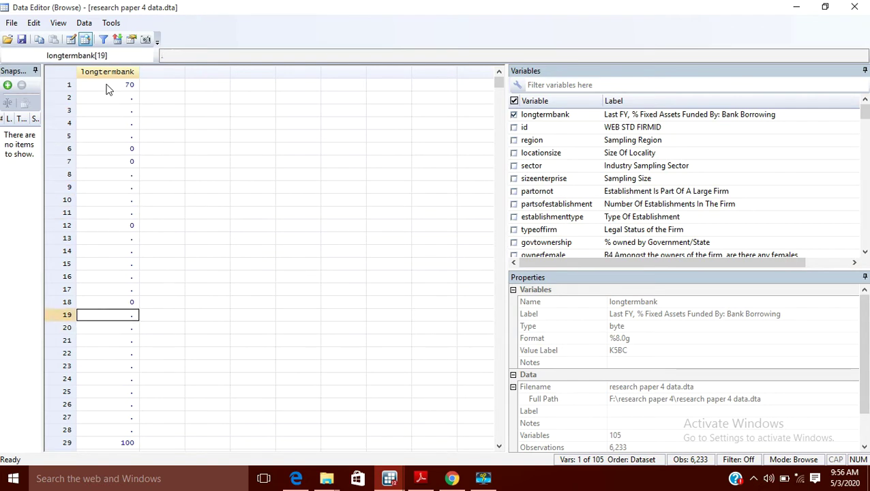
{"action": "key", "text": "Up"}
{"action": "key", "text": "Up"}
{"action": "key", "text": "Up"}
{"action": "key", "text": "Up"}
{"action": "key", "text": "Up"}
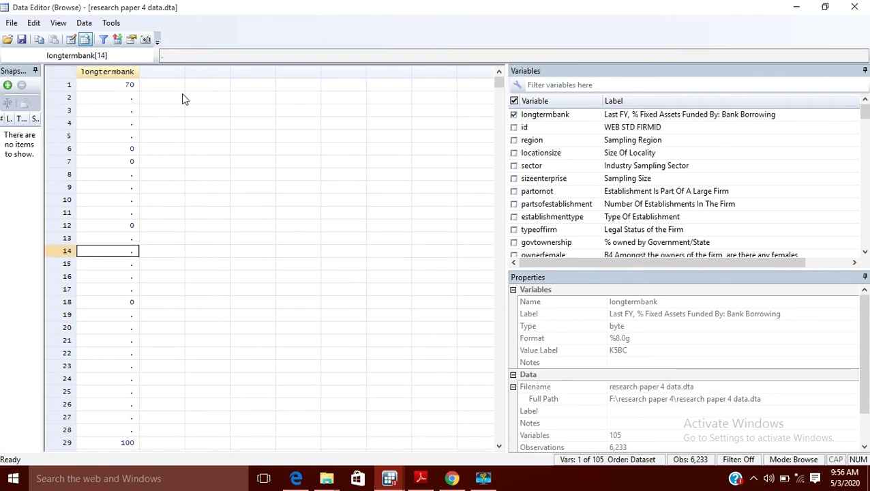
{"action": "left_click", "coordinate": [115, 113]}
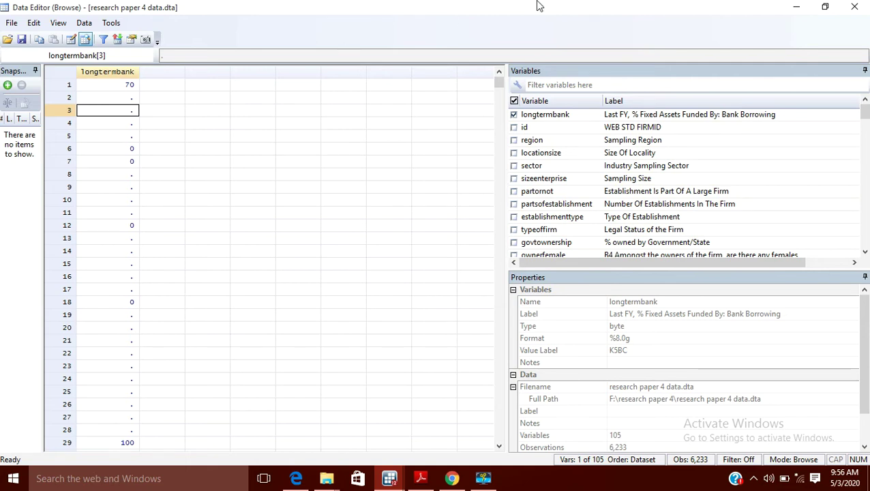
{"action": "left_click", "coordinate": [856, 7]}
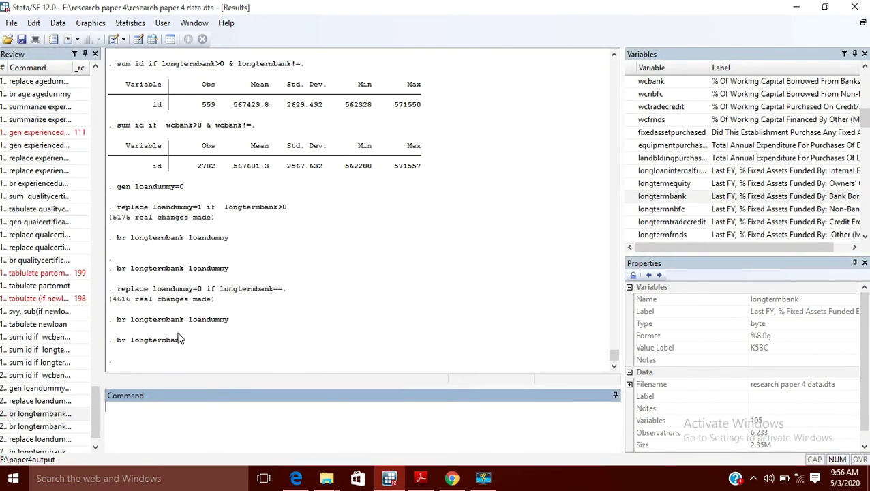
- Try to summarize id for observations with zero long-term bank borrowing using "sum id if longtermank==0"
{"action": "type", "text": "sum id"}
{"action": "type", "text": "if"}
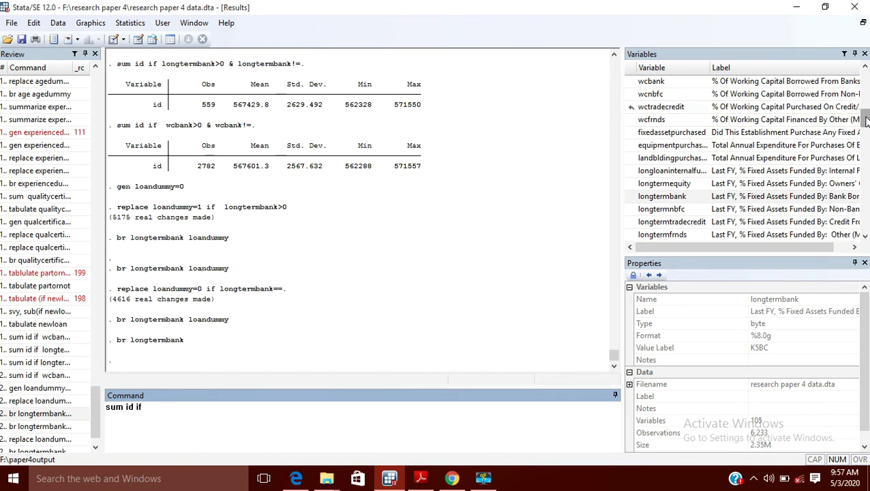
{"action": "left_click_drag", "start_coordinate": [864, 116], "coordinate": [863, 65]}
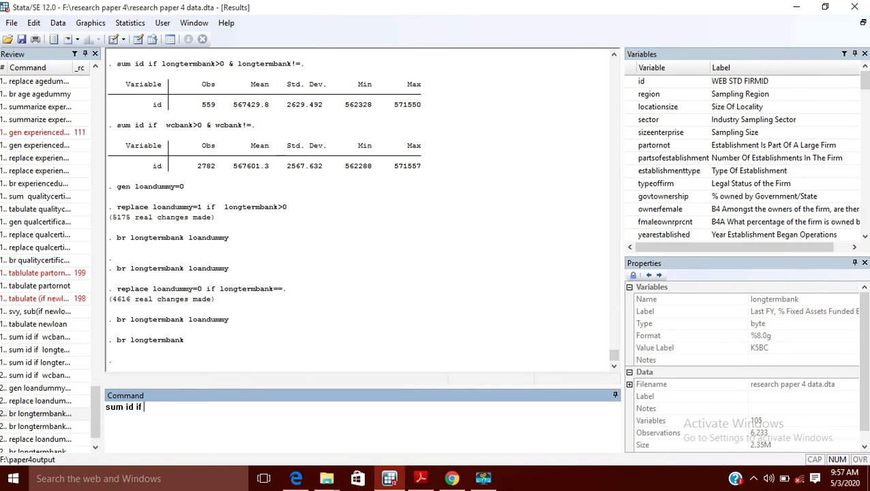
{"action": "type", "text": "longtermbank"}
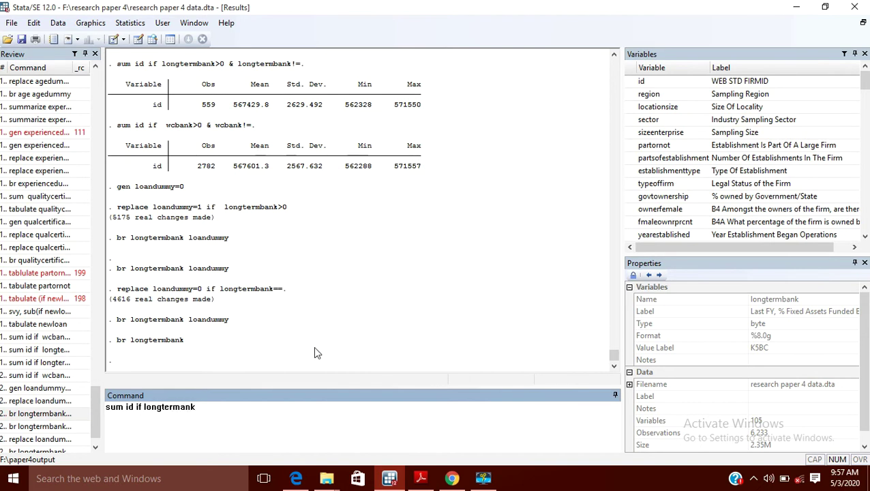
{"action": "left_click", "coordinate": [866, 237]}
{"action": "left_click", "coordinate": [867, 238]}
{"action": "left_click", "coordinate": [866, 238]}
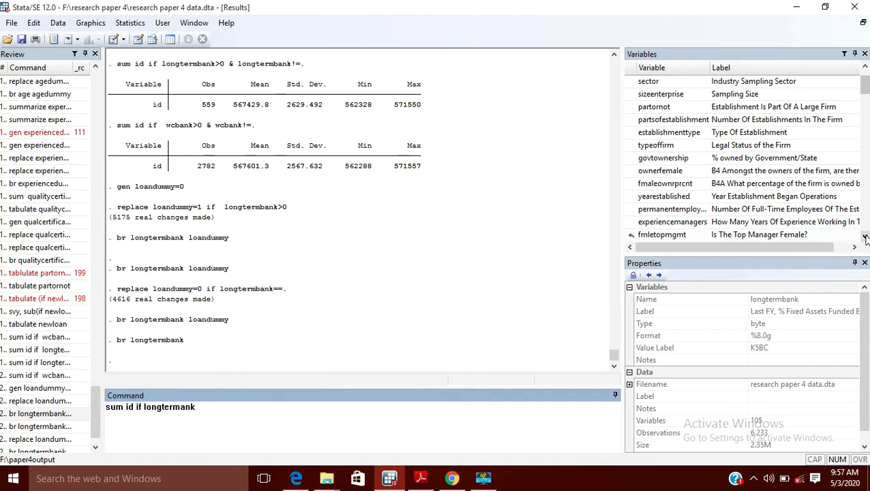
{"action": "left_click", "coordinate": [866, 237]}
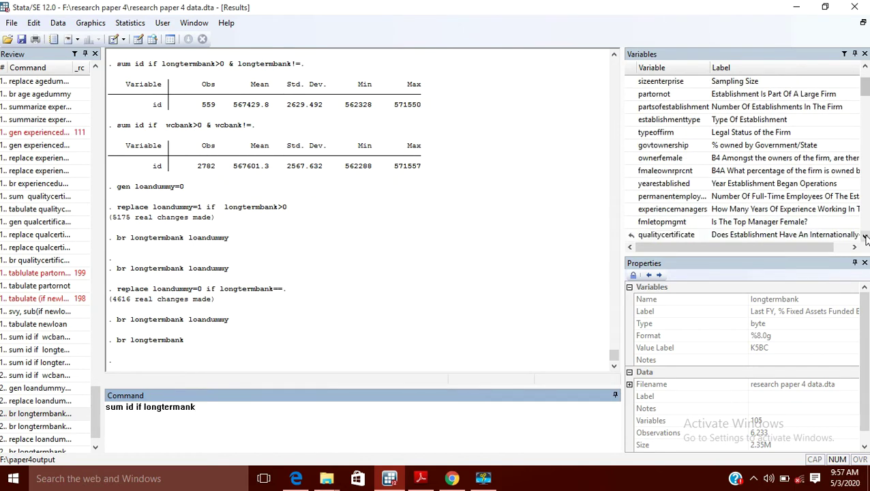
{"action": "double_click", "coordinate": [866, 238]}
{"action": "double_click", "coordinate": [867, 238]}
{"action": "double_click", "coordinate": [866, 237]}
{"action": "double_click", "coordinate": [867, 237]}
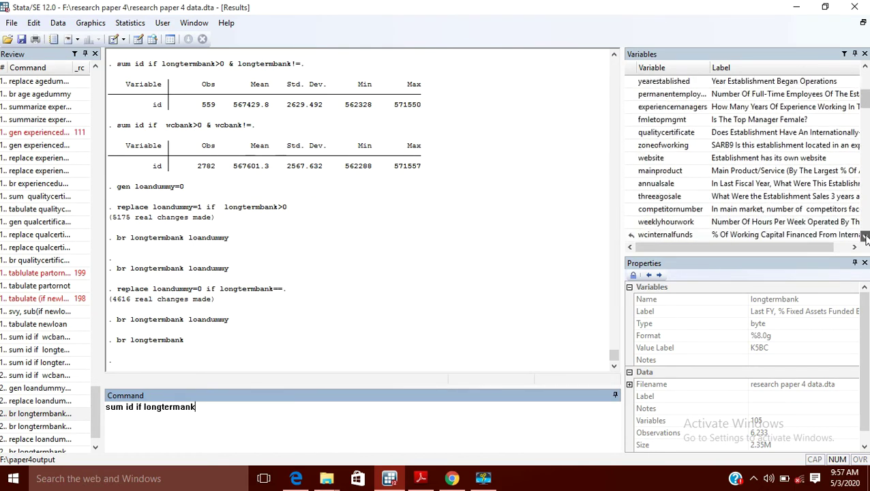
{"action": "double_click", "coordinate": [866, 238]}
{"action": "double_click", "coordinate": [866, 237]}
{"action": "left_click", "coordinate": [867, 238]}
{"action": "left_click", "coordinate": [866, 238]}
{"action": "double_click", "coordinate": [866, 237]}
{"action": "left_click", "coordinate": [866, 237]}
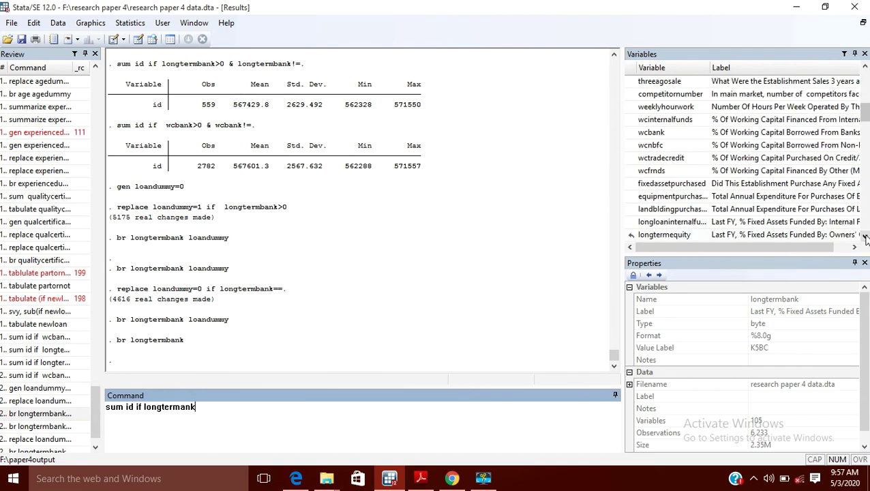
{"action": "double_click", "coordinate": [866, 238]}
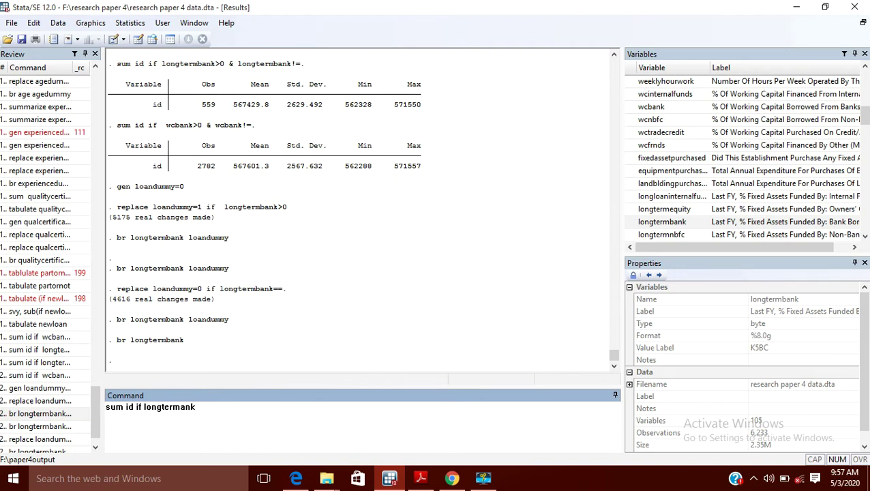
{"action": "type", "text": "==0"}
{"action": "key", "text": "Return"}
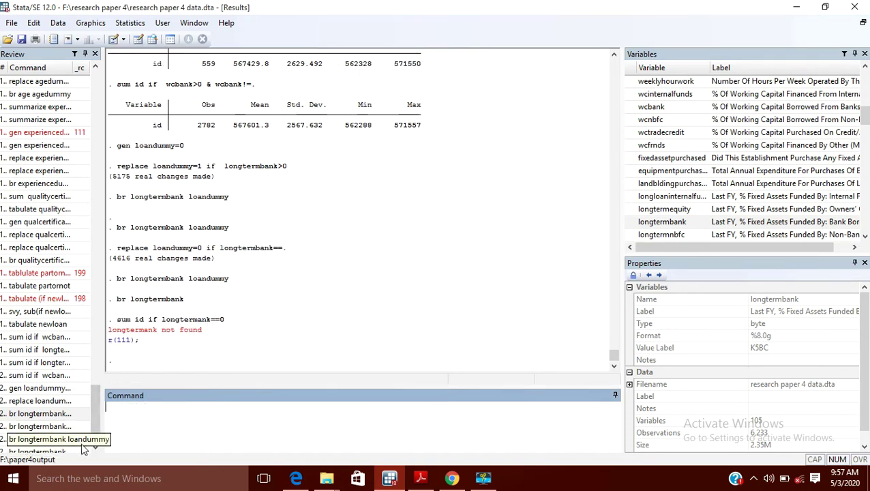
- Recall the failed summary command, correct its variable name to longtermbank, and run "sum id if longtermbank==0"
{"action": "scroll", "coordinate": [68, 448], "scroll_direction": "down", "scroll_amount": 1}
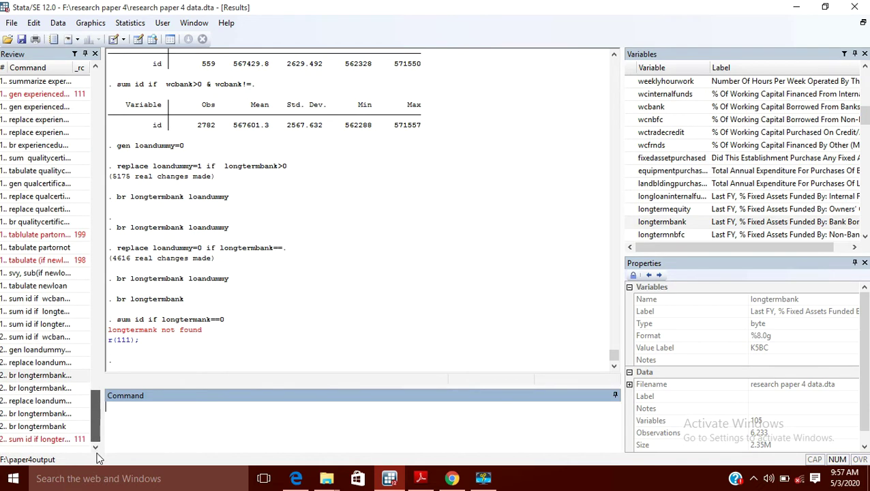
{"action": "left_click", "coordinate": [42, 444]}
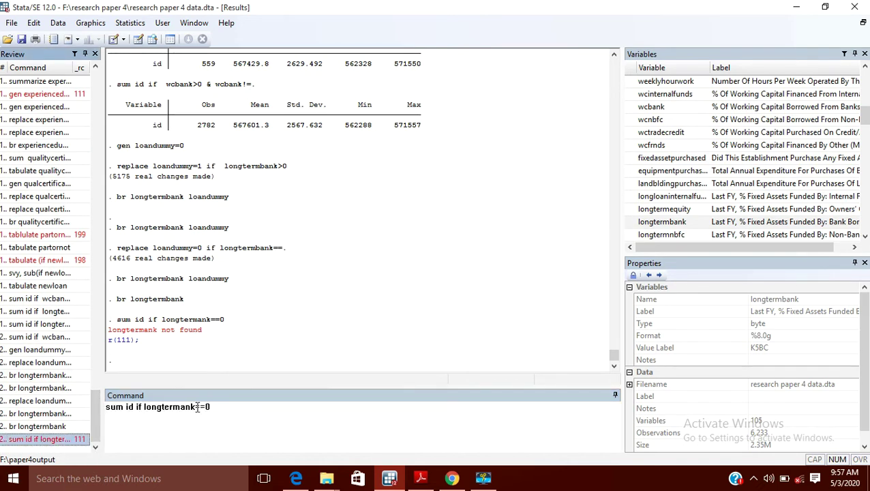
{"action": "left_click", "coordinate": [196, 408]}
{"action": "key", "text": "BackSpace"}
{"action": "key", "text": "BackSpace"}
{"action": "key", "text": "BackSpace"}
{"action": "key", "text": "BackSpace"}
{"action": "key", "text": "BackSpace"}
{"action": "key", "text": "BackSpace"}
{"action": "key", "text": "BackSpace"}
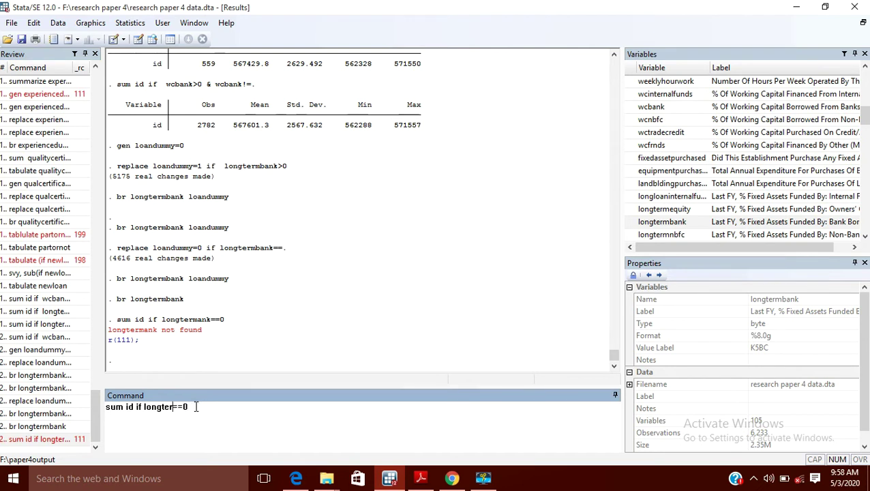
{"action": "key", "text": "BackSpace"}
{"action": "key", "text": "BackSpace"}
{"action": "key", "text": "BackSpace"}
{"action": "key", "text": "BackSpace"}
{"action": "left_click", "coordinate": [662, 222]}
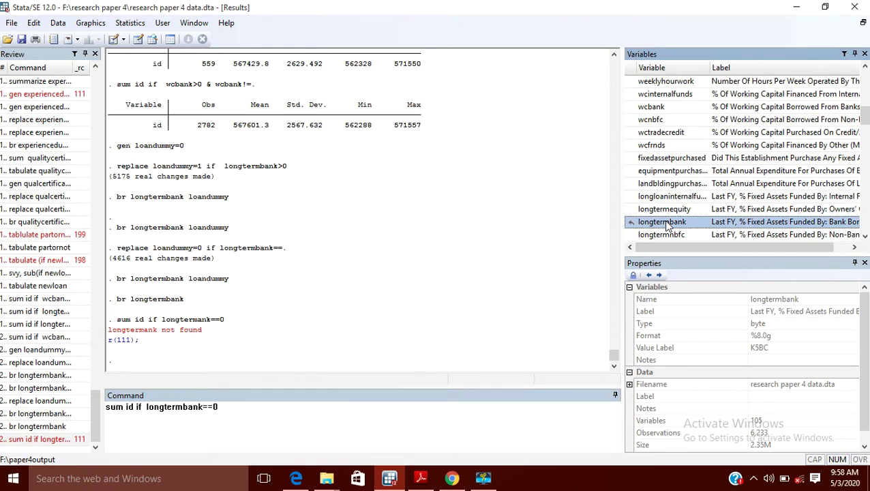
{"action": "key", "text": "Return"}
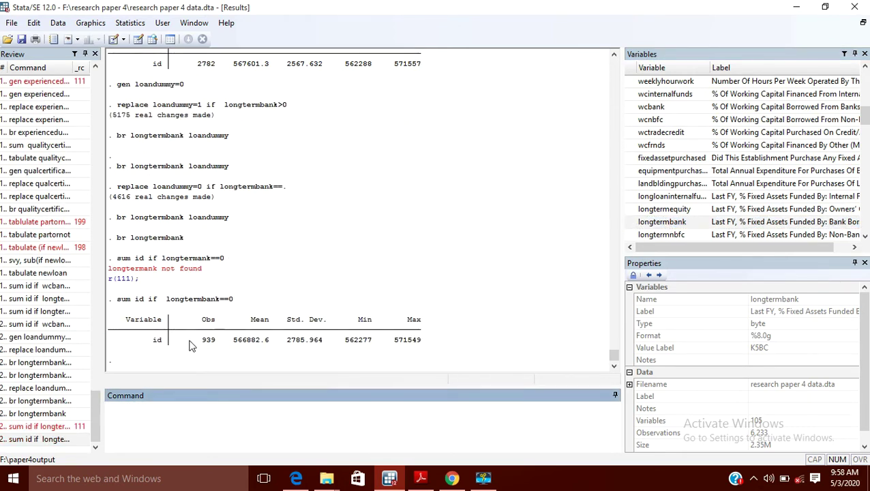
{"action": "left_click_drag", "start_coordinate": [202, 344], "coordinate": [215, 346]}
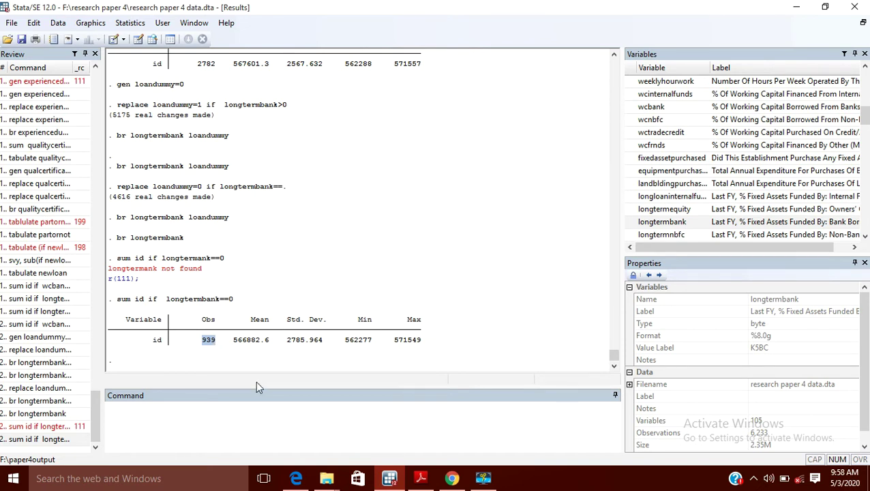
- Summarize id without any condition and compare its observation count with the one for longtermbank==0
{"action": "left_click", "coordinate": [126, 414]}
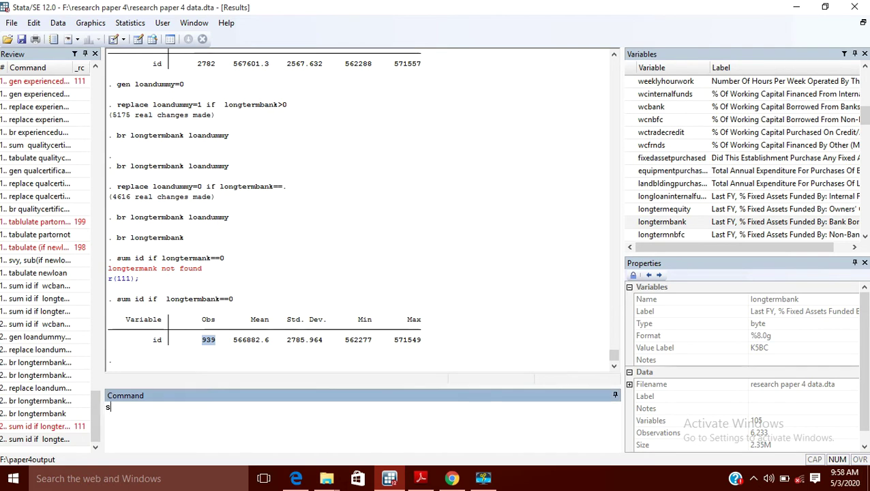
{"action": "type", "text": "sum id"}
{"action": "key", "text": "Return"}
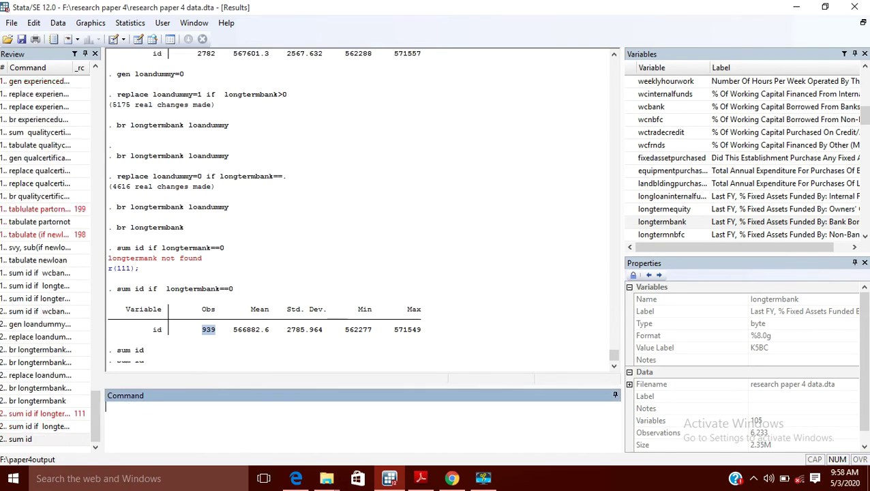
{"action": "left_click", "coordinate": [197, 358]}
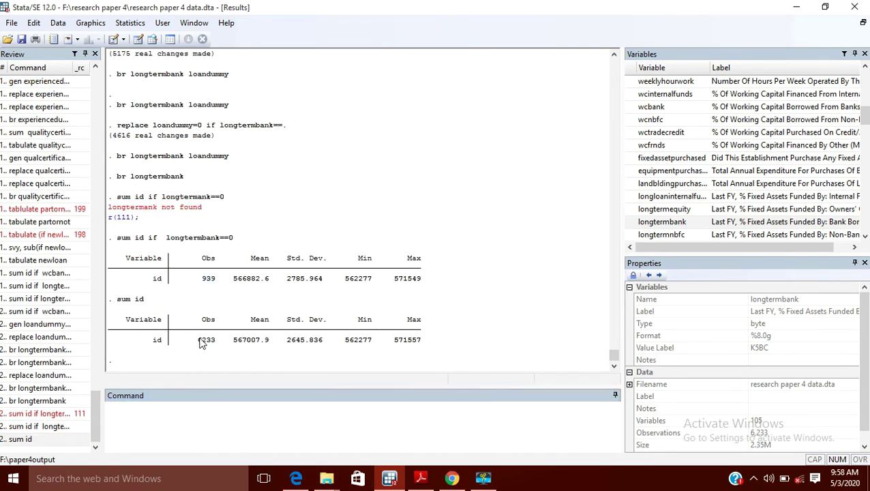
{"action": "left_click_drag", "start_coordinate": [198, 338], "coordinate": [213, 346]}
{"action": "left_click_drag", "start_coordinate": [200, 279], "coordinate": [216, 285]}
{"action": "left_click", "coordinate": [133, 411]}
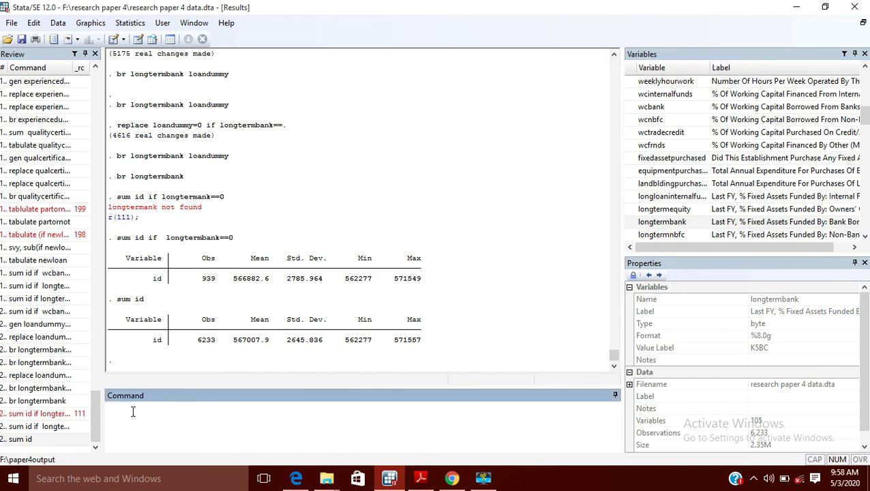
- Summarize id for observations where longtermbank>0 and compare the observation count with that of the full sample
{"action": "type", "text": "sum if "}
{"action": "type", "text": " if longtermbank>0"}
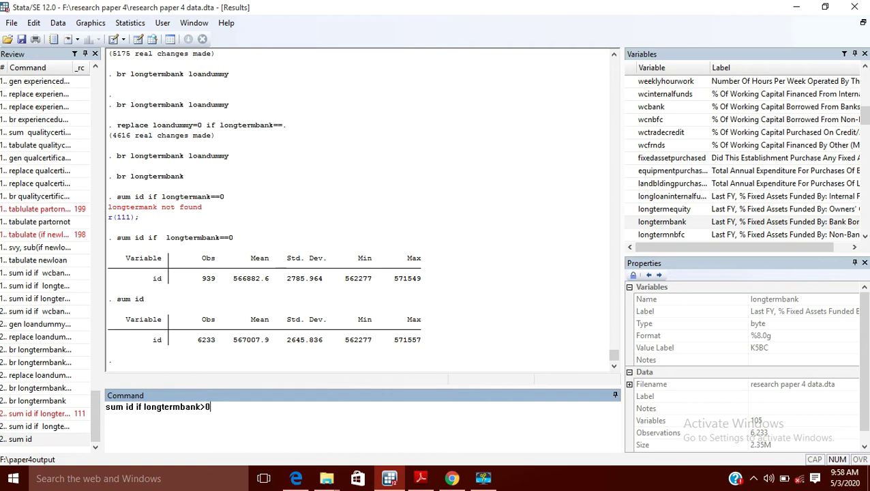
{"action": "key", "text": "Return"}
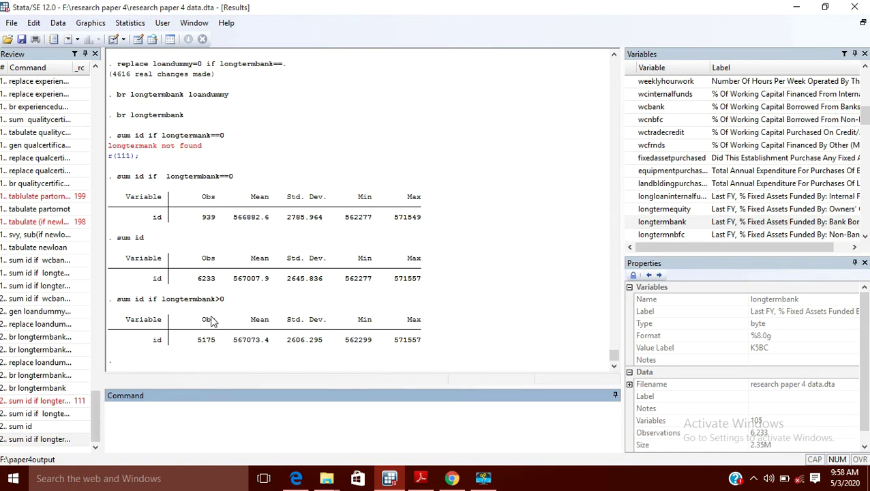
{"action": "left_click_drag", "start_coordinate": [197, 285], "coordinate": [221, 285]}
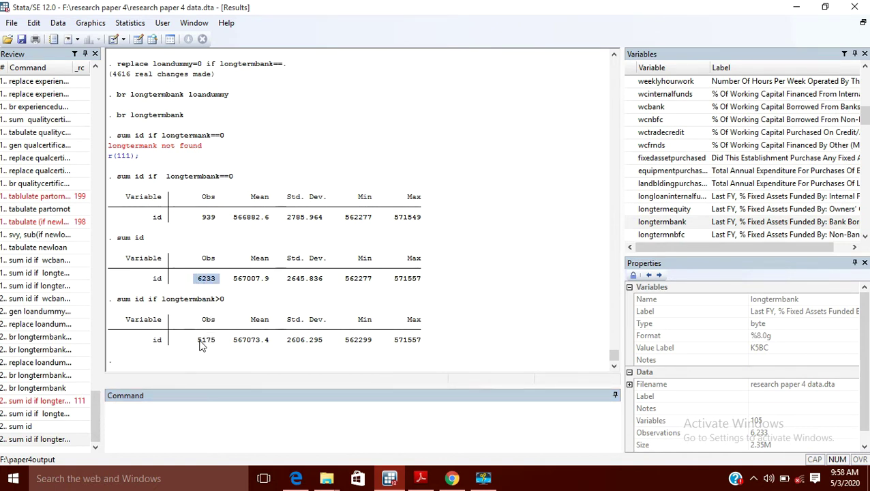
{"action": "left_click_drag", "start_coordinate": [198, 344], "coordinate": [217, 348]}
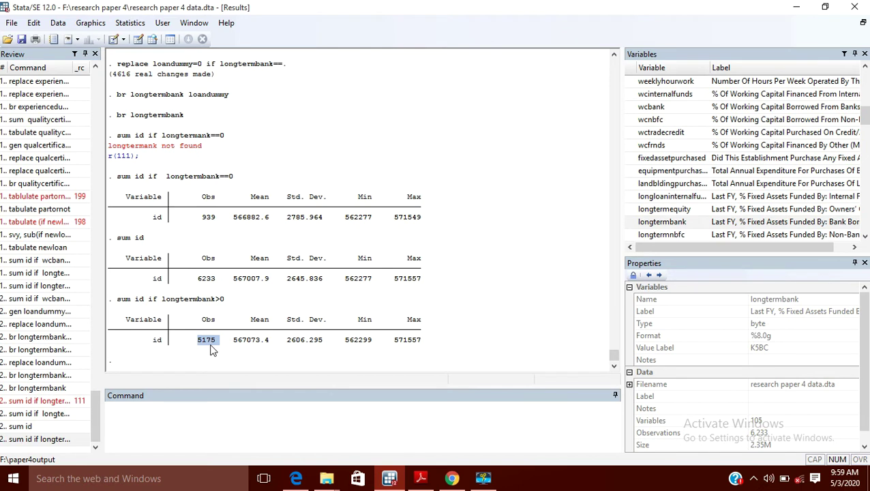
- Try to browse the long-term bank borrowing variable with the command "br lontermbank"
{"action": "left_click", "coordinate": [128, 413]}
{"action": "type", "text": "b"}
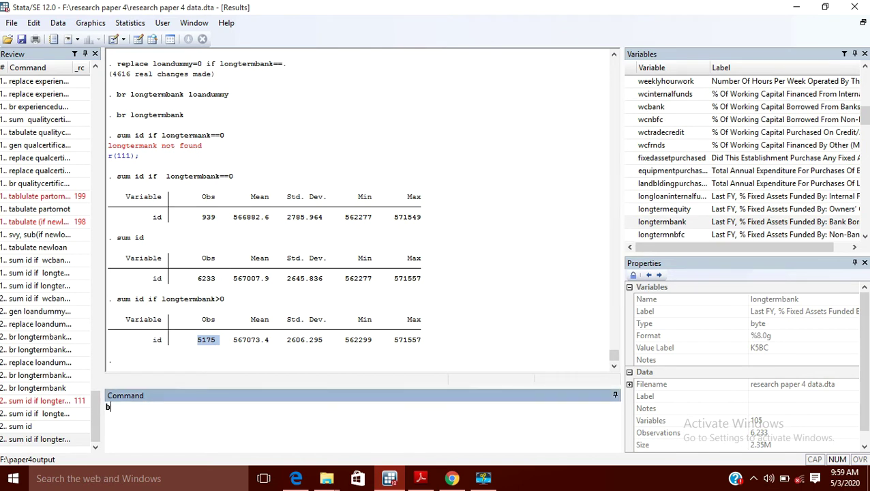
{"action": "type", "text": "r lonterm"}
{"action": "type", "text": "nk"}
{"action": "key", "text": "Return"}
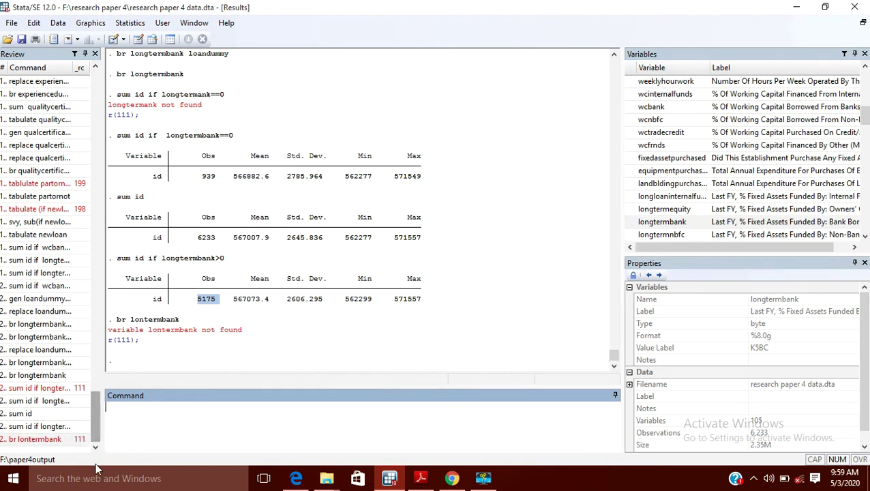
- Recall the failed browse command, correct its variable name to longtermbank, and run "br longtermbank"
{"action": "left_click", "coordinate": [47, 440]}
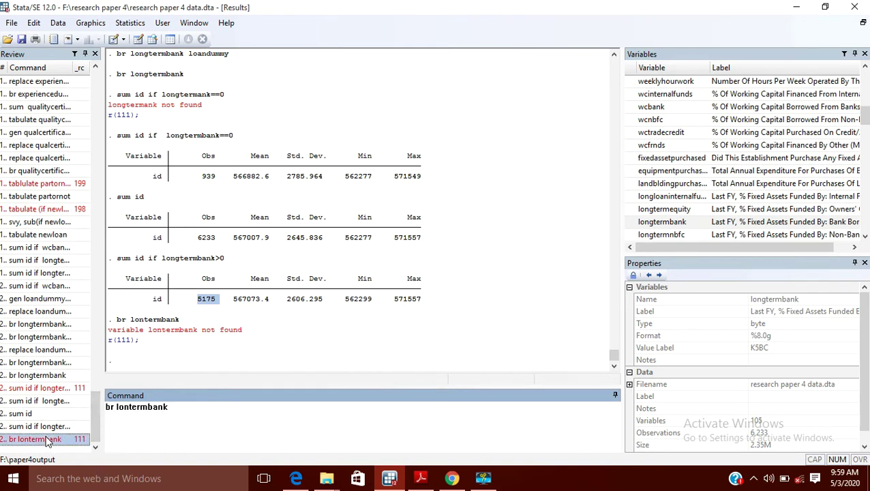
{"action": "left_click", "coordinate": [176, 408]}
{"action": "key", "text": "BackSpace"}
{"action": "key", "text": "BackSpace"}
{"action": "key", "text": "BackSpace"}
{"action": "key", "text": "BackSpace"}
{"action": "key", "text": "BackSpace"}
{"action": "key", "text": "BackSpace"}
{"action": "key", "text": "BackSpace"}
{"action": "key", "text": "BackSpace"}
{"action": "key", "text": "BackSpace"}
{"action": "key", "text": "BackSpace"}
{"action": "key", "text": "BackSpace"}
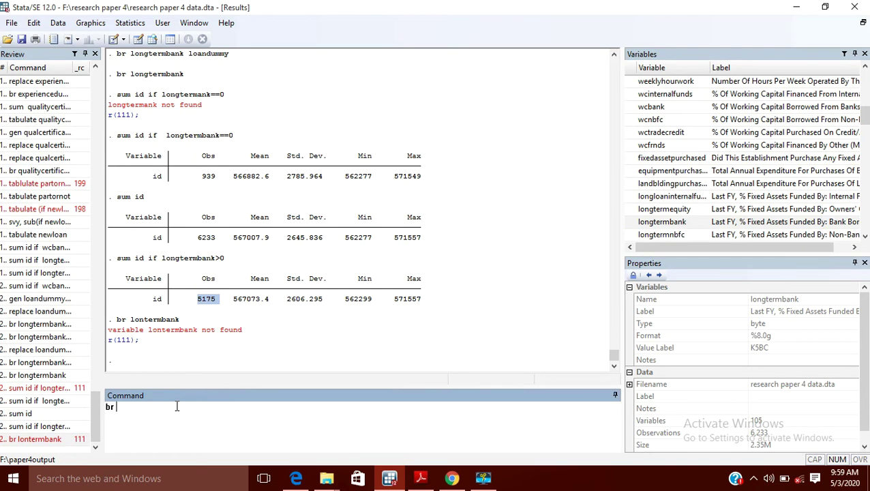
{"action": "left_click", "coordinate": [662, 222]}
{"action": "key", "text": "Return"}
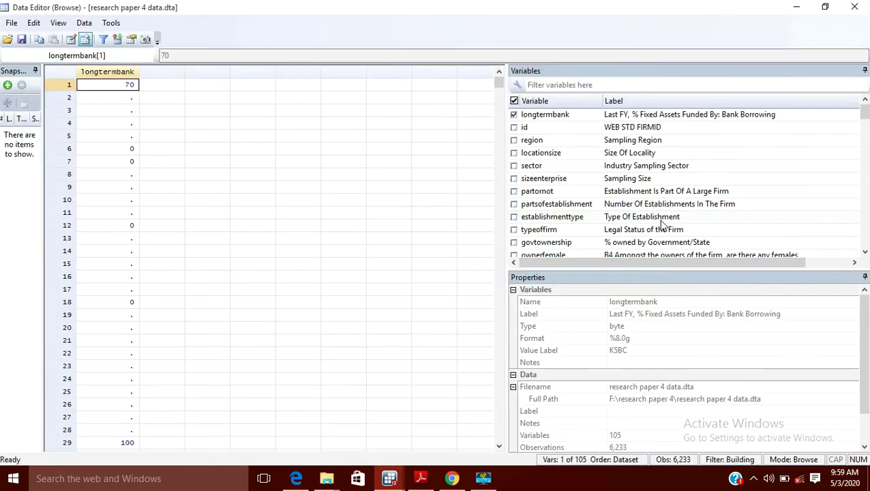
- Look through the longtermbank column from row 1 to row 100 to examine how missing values, zeros and positive percentages occur
{"action": "left_click", "coordinate": [123, 100]}
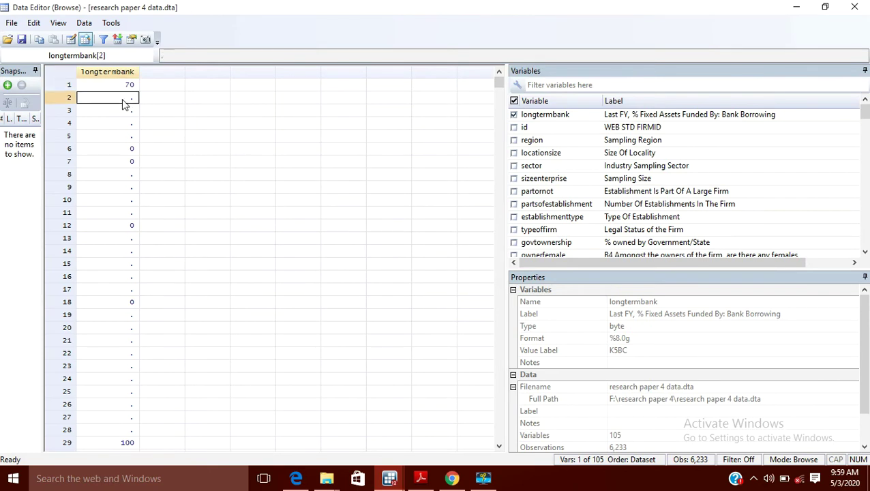
{"action": "key", "text": "Up"}
{"action": "key", "text": "Down"}
{"action": "key", "text": "Down"}
{"action": "key", "text": "Down"}
{"action": "key", "text": "Down"}
{"action": "key", "text": "Down"}
{"action": "key", "text": "Down"}
{"action": "key", "text": "Down"}
{"action": "key", "text": "Down"}
{"action": "key", "text": "Down"}
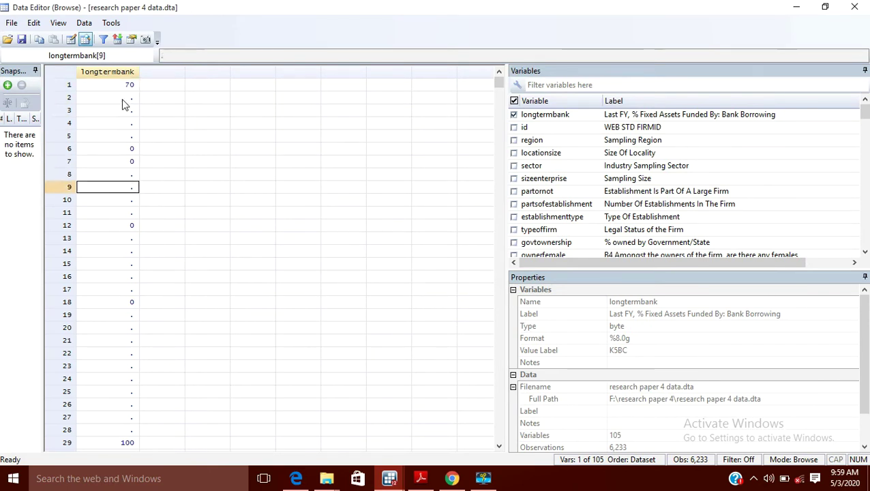
{"action": "key", "text": "Down"}
{"action": "key", "text": "Down"}
{"action": "key", "text": "Down"}
{"action": "key", "text": "Down"}
{"action": "key", "text": "Down"}
{"action": "key", "text": "Down"}
{"action": "key", "text": "Down"}
{"action": "key", "text": "Down"}
{"action": "key", "text": "Down"}
{"action": "key", "text": "Down"}
{"action": "key", "text": "Down"}
{"action": "key", "text": "Down"}
{"action": "key", "text": "Down"}
{"action": "key", "text": "Down"}
{"action": "key", "text": "Down"}
{"action": "key", "text": "Down"}
{"action": "key", "text": "Down"}
{"action": "key", "text": "Down"}
{"action": "key", "text": "Down"}
{"action": "key", "text": "Down"}
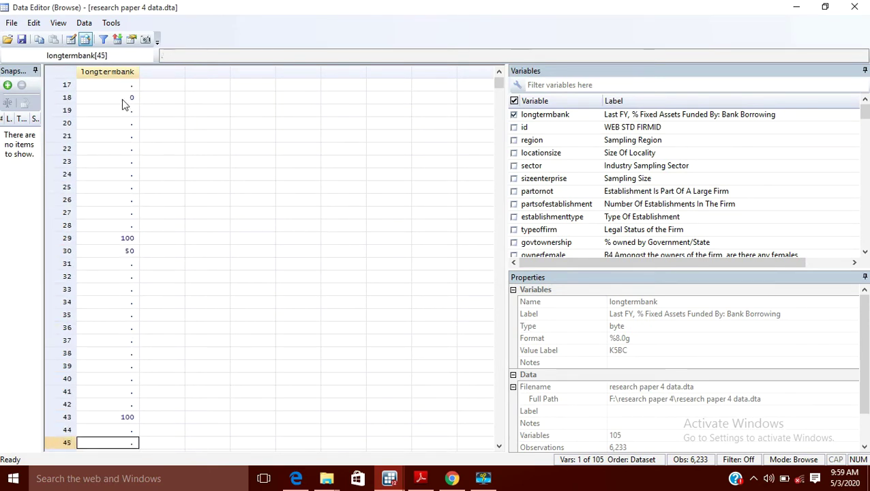
{"action": "key", "text": "Down"}
{"action": "key", "text": "Down"}
{"action": "key", "text": "Down"}
{"action": "key", "text": "Down"}
{"action": "key", "text": "Down"}
{"action": "key", "text": "Down"}
{"action": "key", "text": "Down"}
{"action": "key", "text": "Down"}
{"action": "key", "text": "Down"}
{"action": "key", "text": "Down"}
{"action": "key", "text": "Down"}
{"action": "key", "text": "Down"}
{"action": "key", "text": "Down"}
{"action": "key", "text": "Down"}
{"action": "key", "text": "Down"}
{"action": "key", "text": "Down"}
{"action": "key", "text": "Down"}
{"action": "key", "text": "Down"}
{"action": "key", "text": "Down"}
{"action": "key", "text": "Down"}
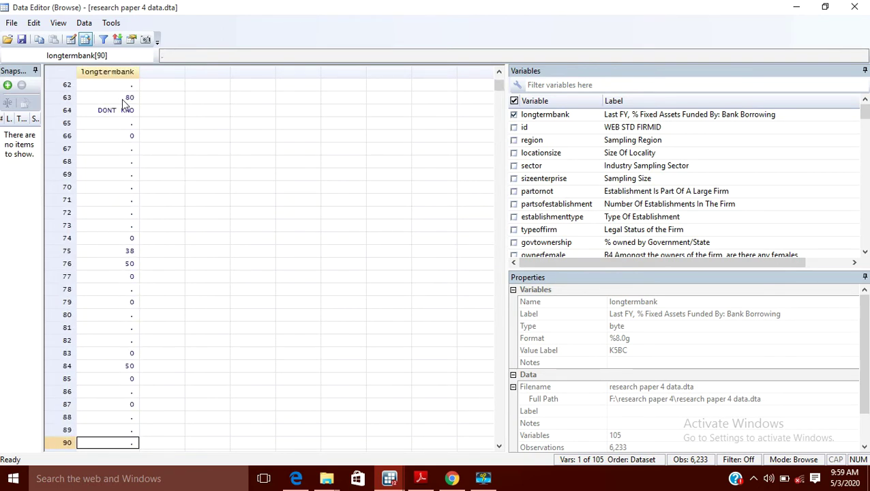
{"action": "key", "text": "Down"}
{"action": "key", "text": "Down"}
{"action": "key", "text": "Down"}
{"action": "key", "text": "Down"}
{"action": "key", "text": "Down"}
{"action": "key", "text": "Down"}
{"action": "key", "text": "Down"}
{"action": "key", "text": "Down"}
{"action": "key", "text": "Down"}
{"action": "key", "text": "Down"}
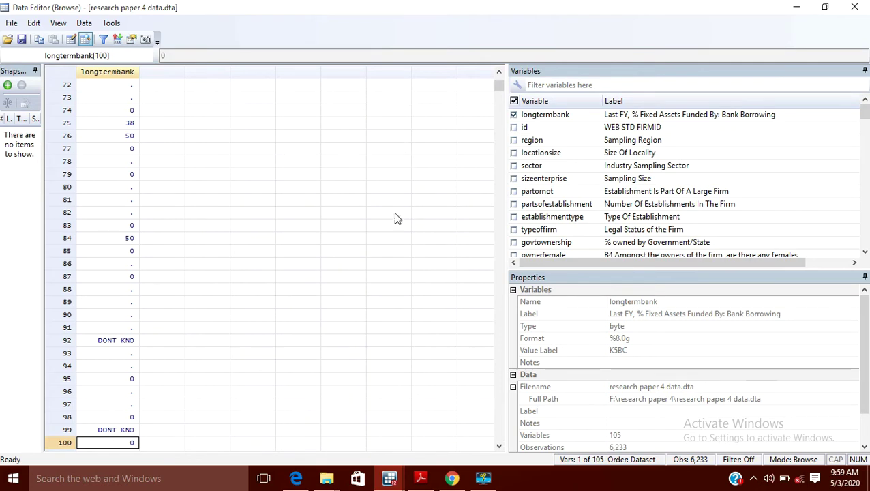
- Review the summary results for the longtermbank conditions in the results window and return to the browsed data
{"action": "left_click", "coordinate": [390, 480]}
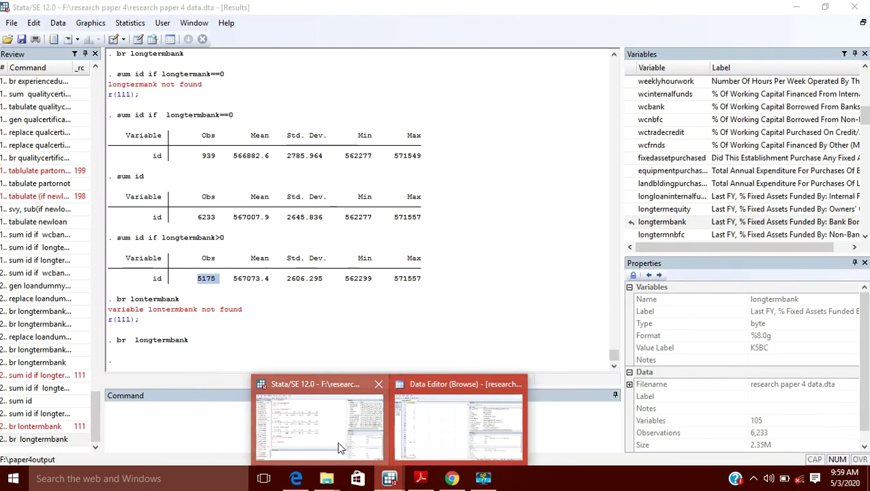
{"action": "left_click", "coordinate": [339, 446]}
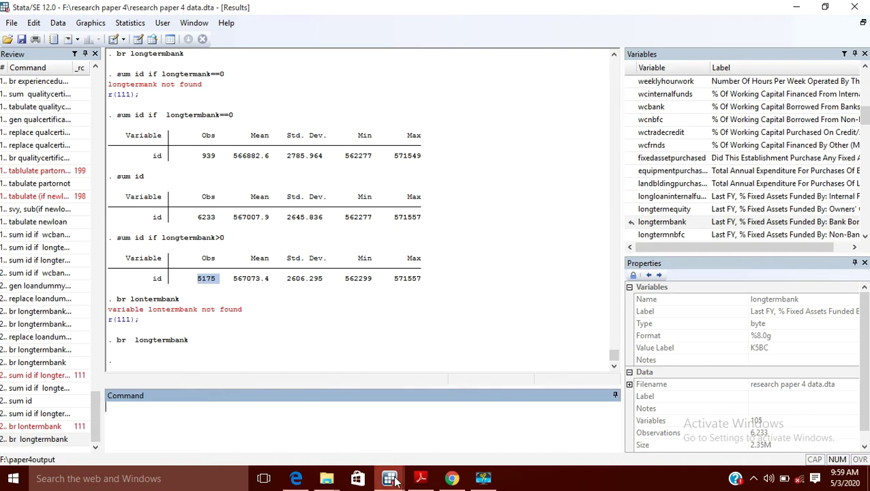
{"action": "mouse_move", "coordinate": [392, 481]}
{"action": "left_click", "coordinate": [452, 427]}
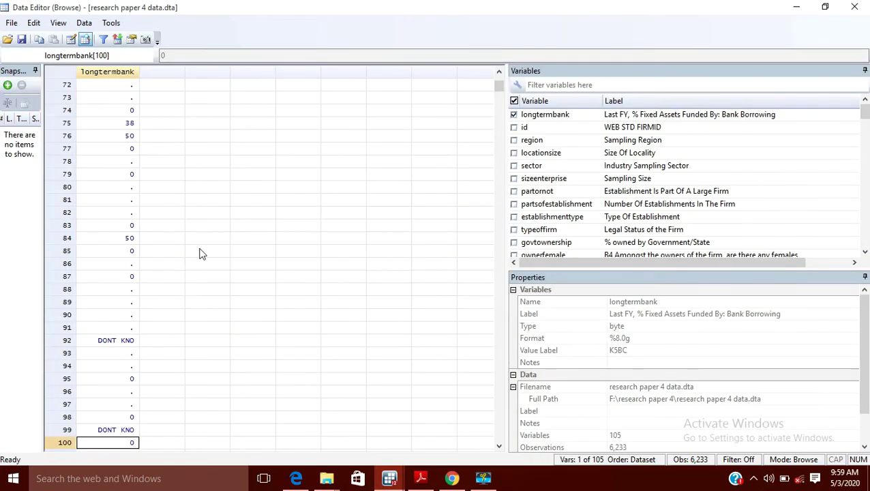
- Examine further longtermbank entries down to row 151 for missing values, and close the data browser
{"action": "left_click", "coordinate": [115, 329]}
{"action": "key", "text": "Down"}
{"action": "key", "text": "Down"}
{"action": "key", "text": "Down"}
{"action": "key", "text": "Down"}
{"action": "key", "text": "Down"}
{"action": "key", "text": "Down"}
{"action": "key", "text": "Down"}
{"action": "key", "text": "Down"}
{"action": "key", "text": "Down"}
{"action": "key", "text": "Down"}
{"action": "key", "text": "Down"}
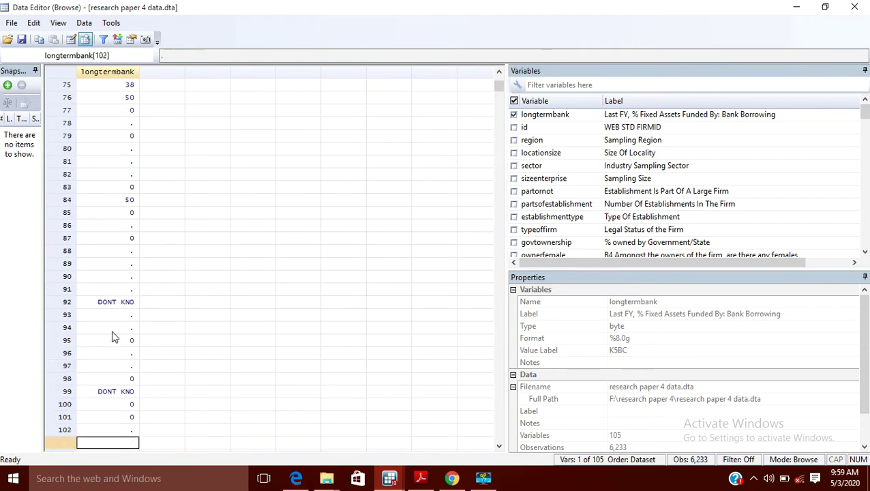
{"action": "key", "text": "Down"}
{"action": "key", "text": "Down"}
{"action": "key", "text": "Down"}
{"action": "key", "text": "Down"}
{"action": "key", "text": "Down"}
{"action": "key", "text": "Down"}
{"action": "key", "text": "Down"}
{"action": "key", "text": "Down"}
{"action": "key", "text": "Down"}
{"action": "key", "text": "Down"}
{"action": "key", "text": "Down"}
{"action": "key", "text": "Down"}
{"action": "key", "text": "Down"}
{"action": "key", "text": "Down"}
{"action": "key", "text": "Down"}
{"action": "key", "text": "Down"}
{"action": "key", "text": "Down"}
{"action": "key", "text": "Down"}
{"action": "key", "text": "Down"}
{"action": "key", "text": "Down"}
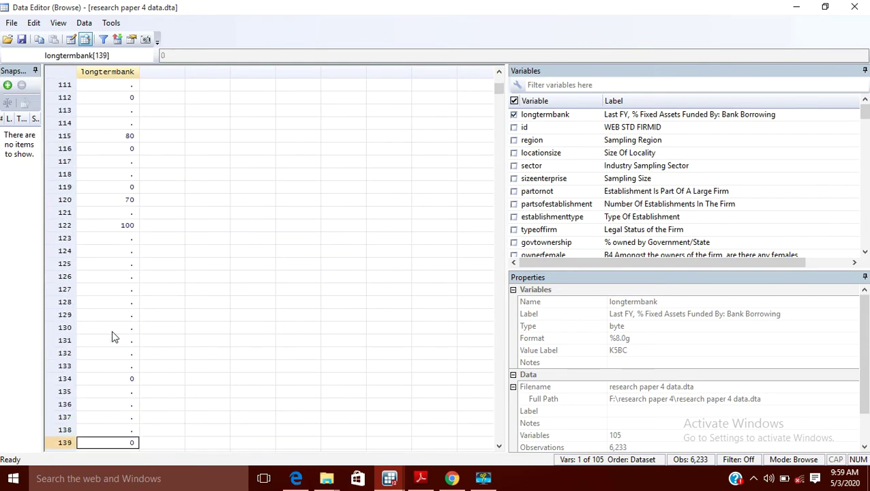
{"action": "key", "text": "Down"}
{"action": "key", "text": "Down"}
{"action": "key", "text": "Down"}
{"action": "key", "text": "Down"}
{"action": "key", "text": "Down"}
{"action": "key", "text": "Down"}
{"action": "key", "text": "Down"}
{"action": "key", "text": "Down"}
{"action": "key", "text": "Down"}
{"action": "key", "text": "Down"}
{"action": "key", "text": "Down"}
{"action": "key", "text": "Down"}
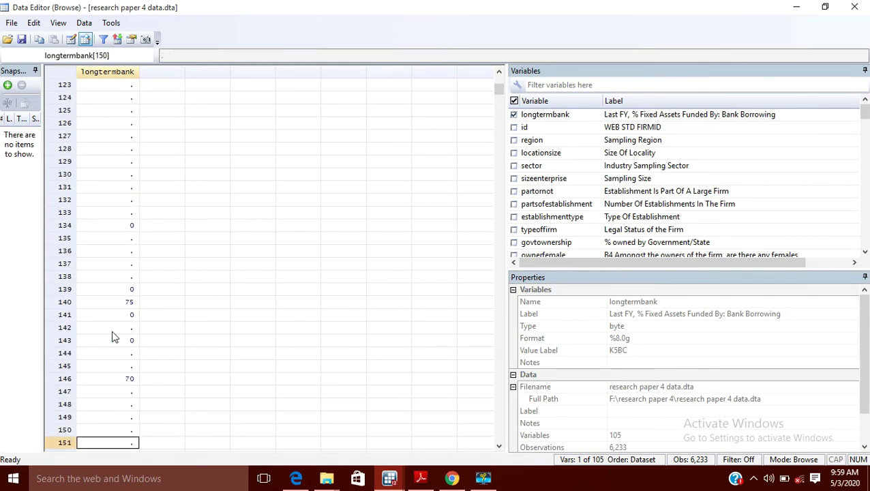
{"action": "left_click", "coordinate": [854, 7]}
- Highlight the observation count of the longtermbank>0 summary and the ">0" condition in its command
{"action": "left_click", "coordinate": [203, 288]}
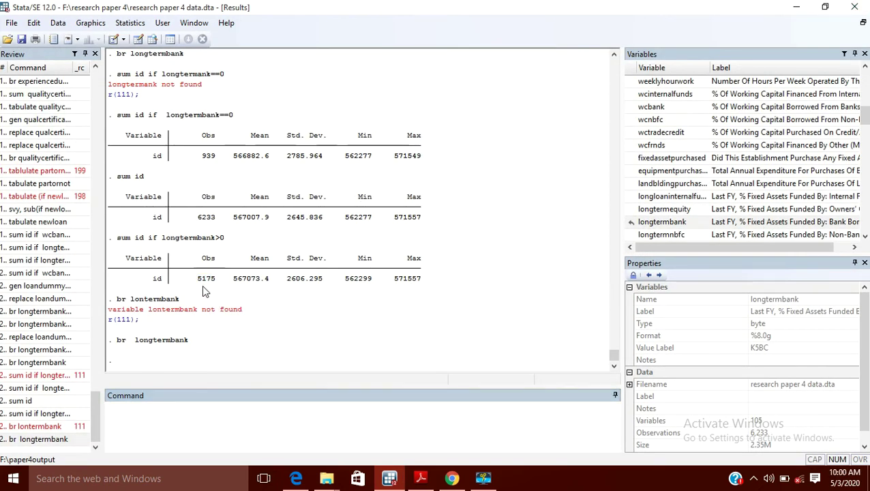
{"action": "left_click_drag", "start_coordinate": [198, 285], "coordinate": [209, 287]}
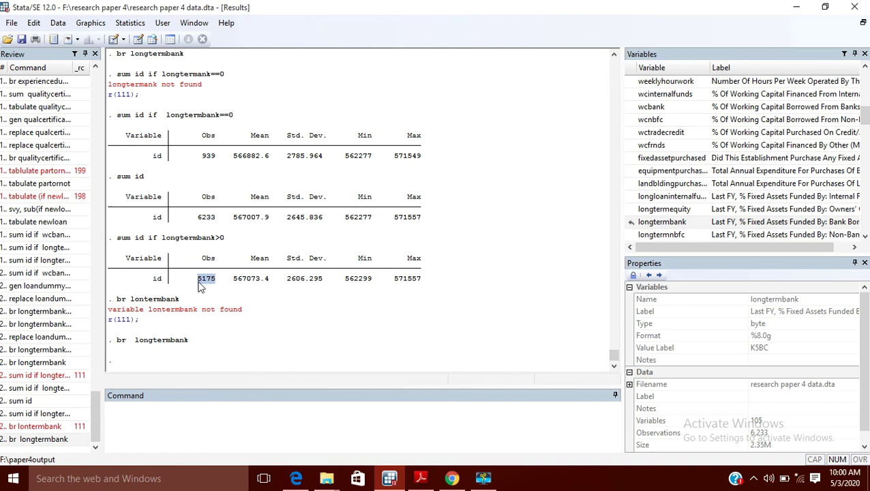
{"action": "left_click", "coordinate": [200, 287]}
{"action": "left_click_drag", "start_coordinate": [198, 283], "coordinate": [213, 287]}
{"action": "left_click_drag", "start_coordinate": [215, 240], "coordinate": [230, 244]}
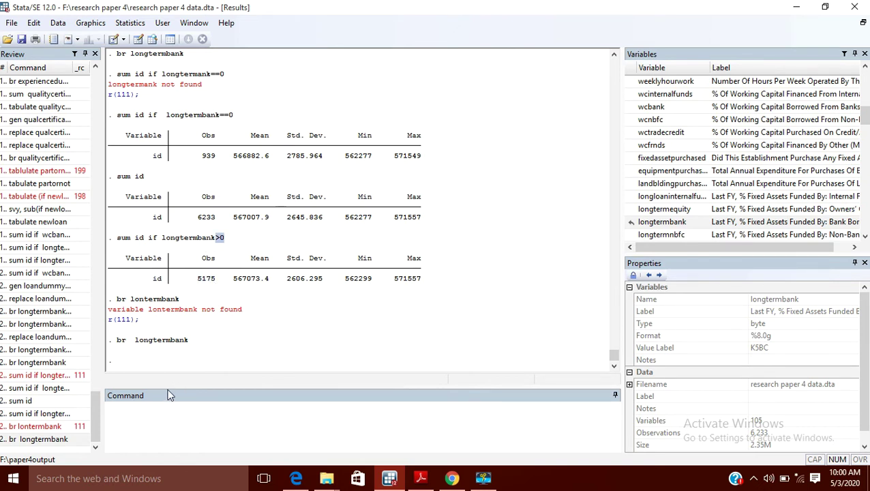
- Try to summarize positive, nonmissing bank borrowing with the command "sum if if longtermbank>0 & longtermbank!=."
{"action": "left_click", "coordinate": [128, 413]}
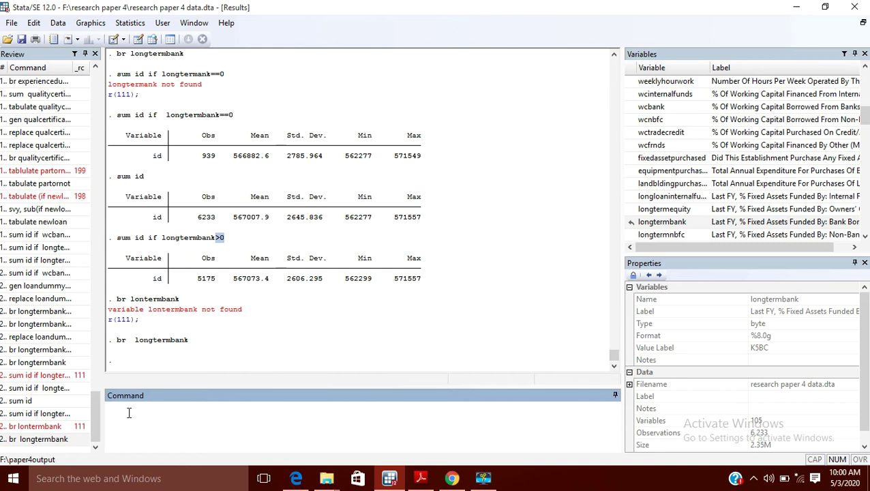
{"action": "type", "text": "sum if if longterm"}
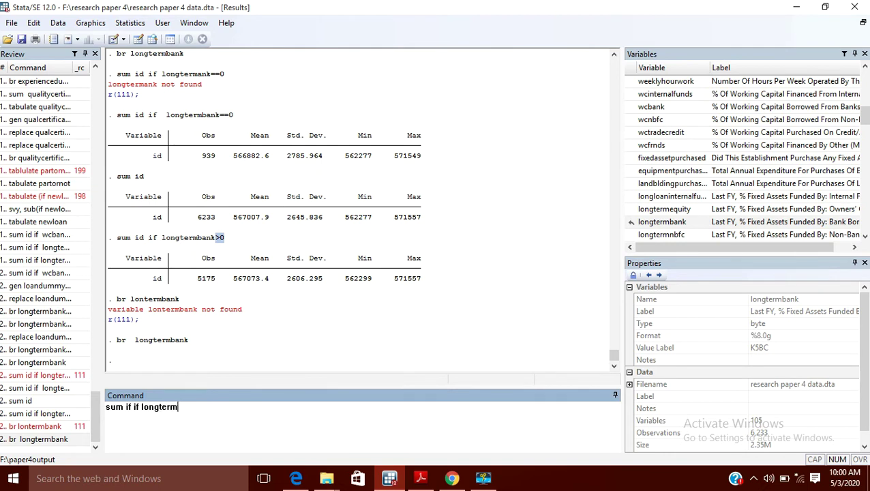
{"action": "key", "text": "BackSpace"}
{"action": "key", "text": "BackSpace"}
{"action": "key", "text": "BackSpace"}
{"action": "key", "text": "BackSpace"}
{"action": "key", "text": "BackSpace"}
{"action": "key", "text": "BackSpace"}
{"action": "key", "text": "BackSpace"}
{"action": "key", "text": "BackSpace"}
{"action": "key", "text": "BackSpace"}
{"action": "double_click", "coordinate": [671, 223]}
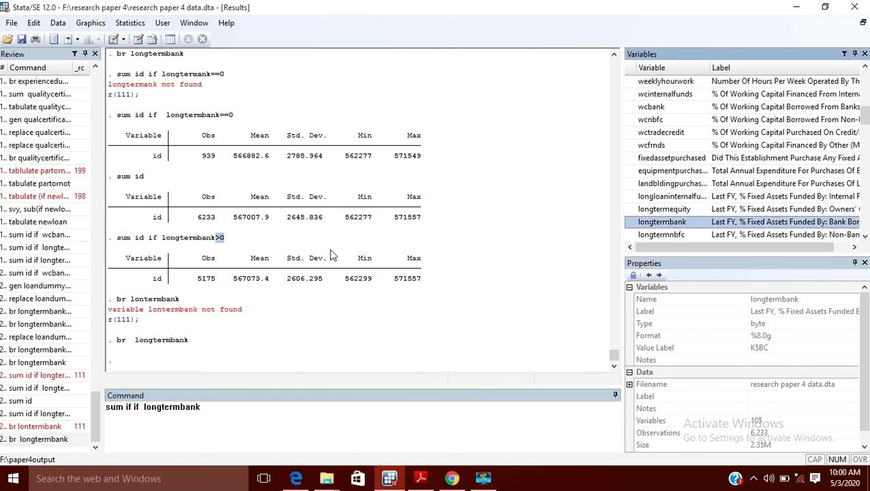
{"action": "type", "text": ">"}
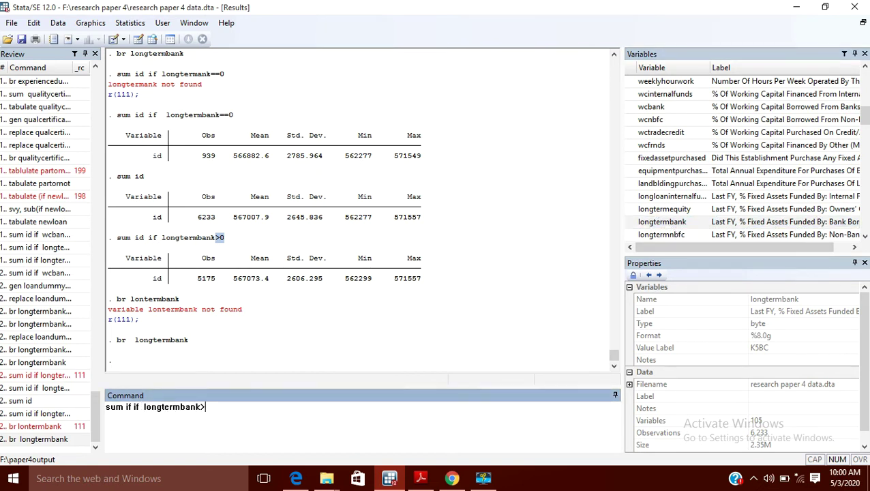
{"action": "type", "text": "0 &"}
{"action": "double_click", "coordinate": [662, 222]}
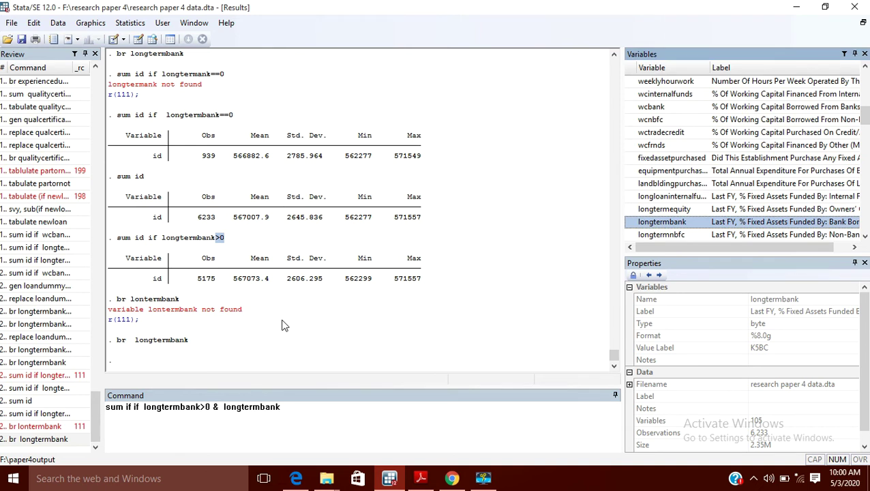
{"action": "left_click", "coordinate": [282, 407]}
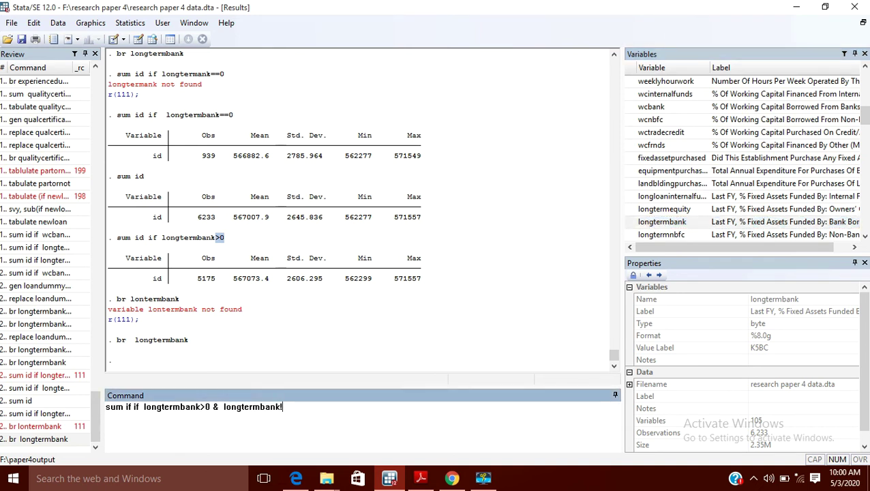
{"action": "type", "text": "!=."}
{"action": "key", "text": "Return"}
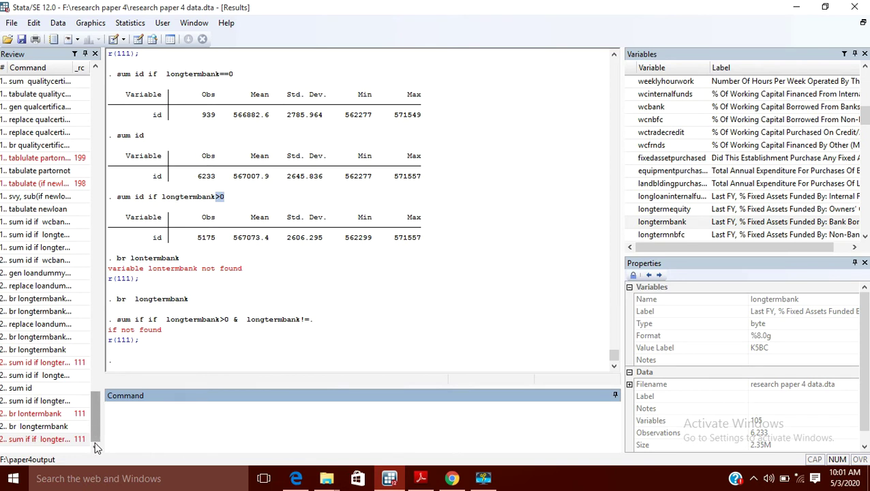
- Recall the failed summary command, remove the duplicate "if", and run "sum if longtermbank>0 & longtermbank!=."
{"action": "left_click", "coordinate": [58, 440]}
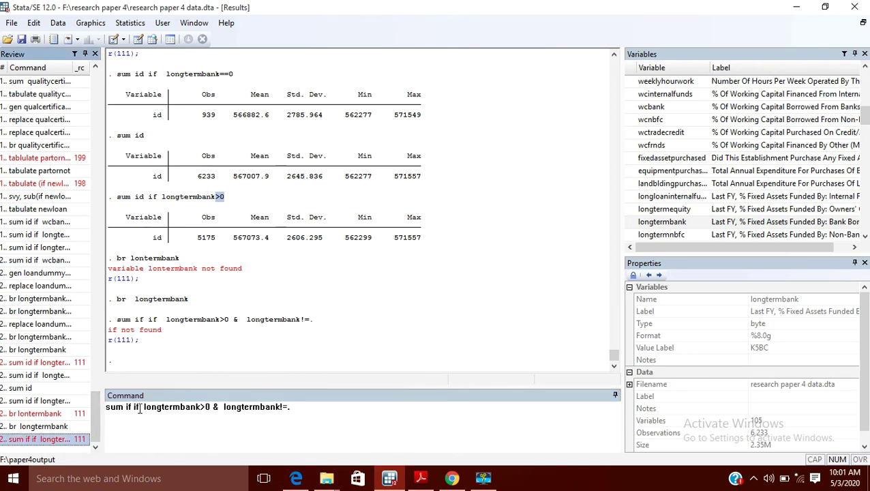
{"action": "left_click", "coordinate": [139, 407]}
{"action": "key", "text": "BackSpace"}
{"action": "key", "text": "BackSpace"}
{"action": "key", "text": "BackSpace"}
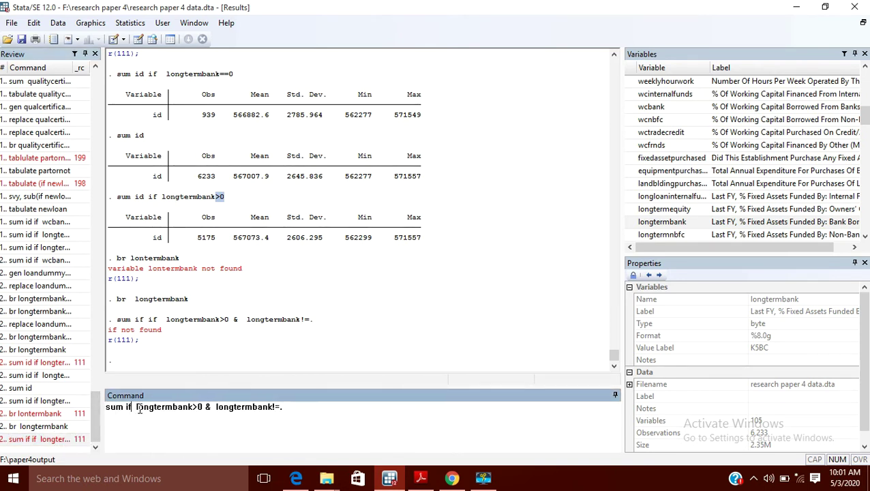
{"action": "key", "text": "Return"}
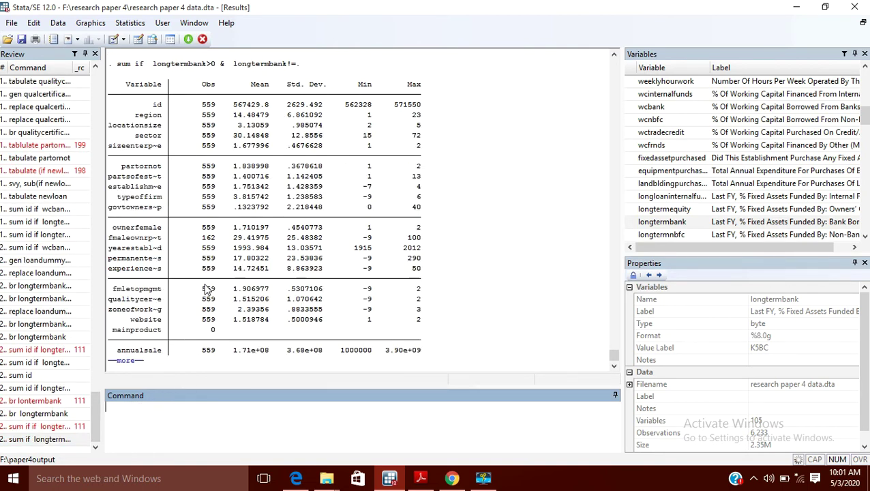
- Compare the observation counts excluding missing longtermbank values with those of the earlier longtermbank>0 summary
{"action": "scroll", "coordinate": [156, 306], "scroll_direction": "up", "scroll_amount": 2}
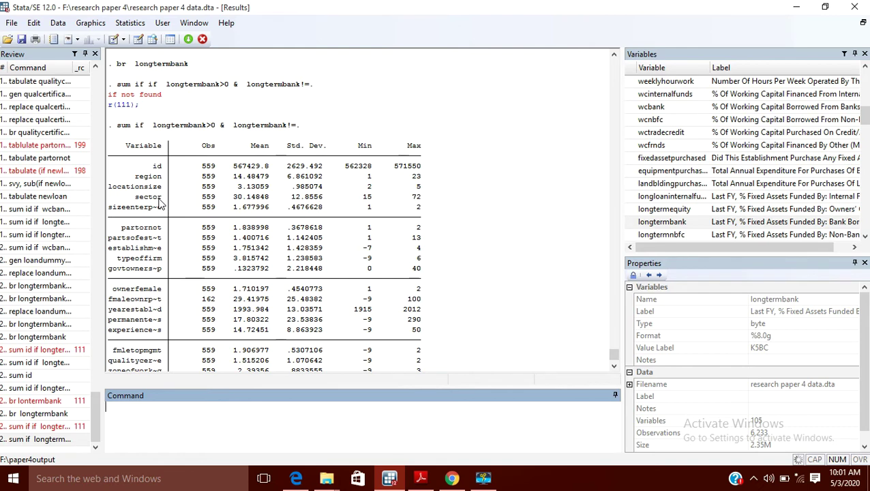
{"action": "scroll", "coordinate": [158, 203], "scroll_direction": "down", "scroll_amount": 2}
{"action": "scroll", "coordinate": [159, 203], "scroll_direction": "up", "scroll_amount": 7}
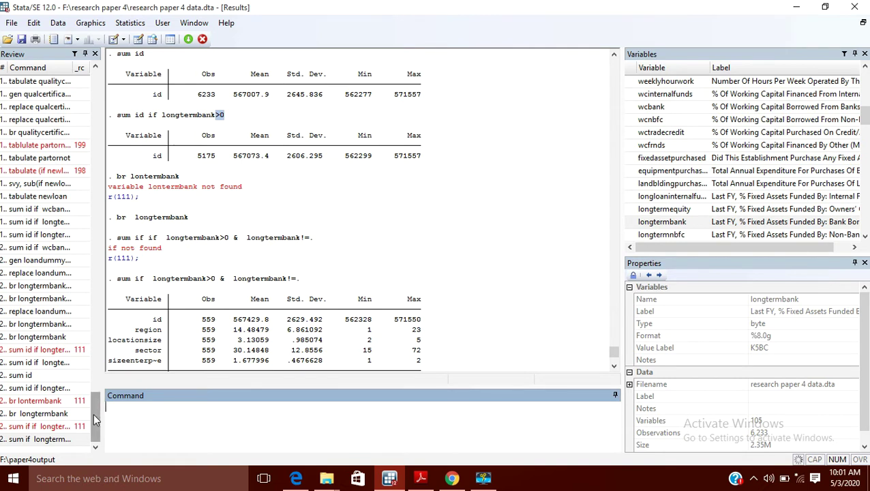
- Recall "sum if longtermbank>0 & longtermbank!=." for editing, with the insertion point right after "sum"
{"action": "left_click", "coordinate": [54, 440]}
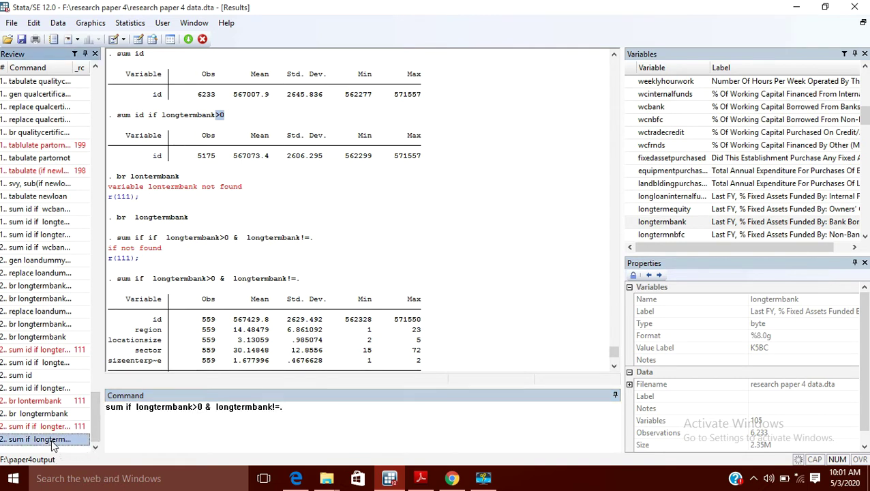
{"action": "left_click", "coordinate": [125, 406]}
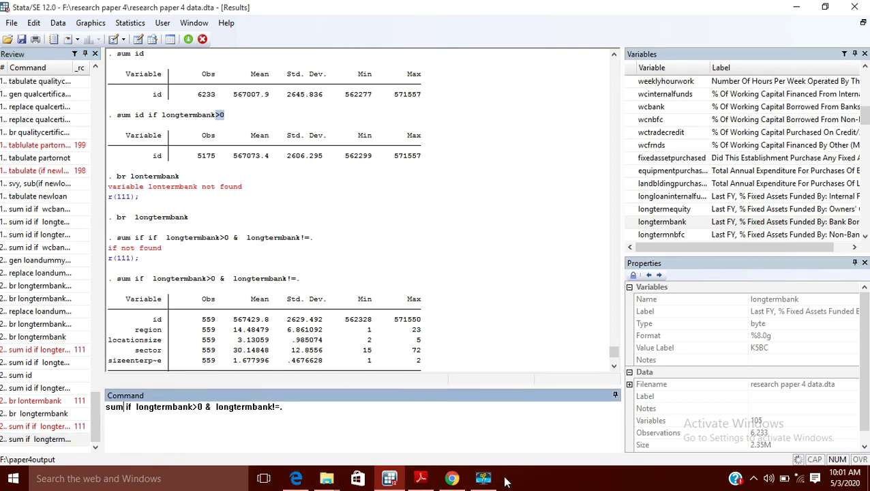
{"action": "left_click", "coordinate": [481, 479]}
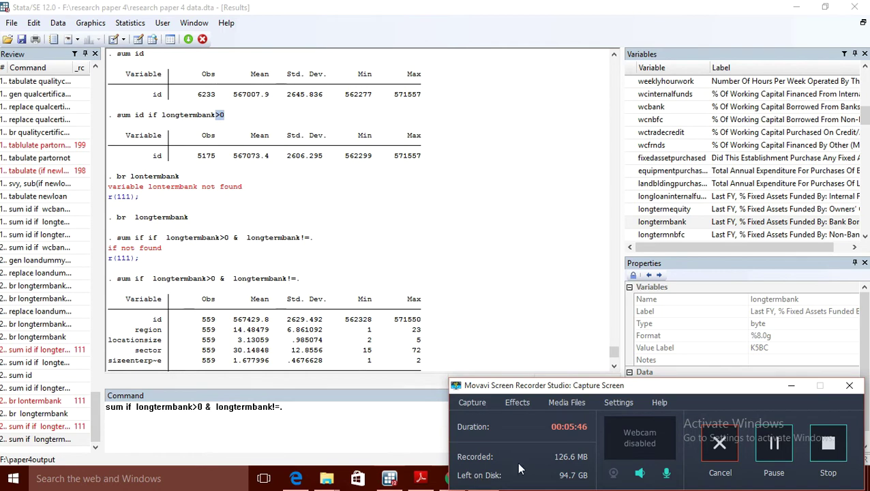
- Insert "id" into the recalled summary command and run "sum id if longtermbank>0 & longtermbank!=."
{"action": "left_click", "coordinate": [793, 388]}
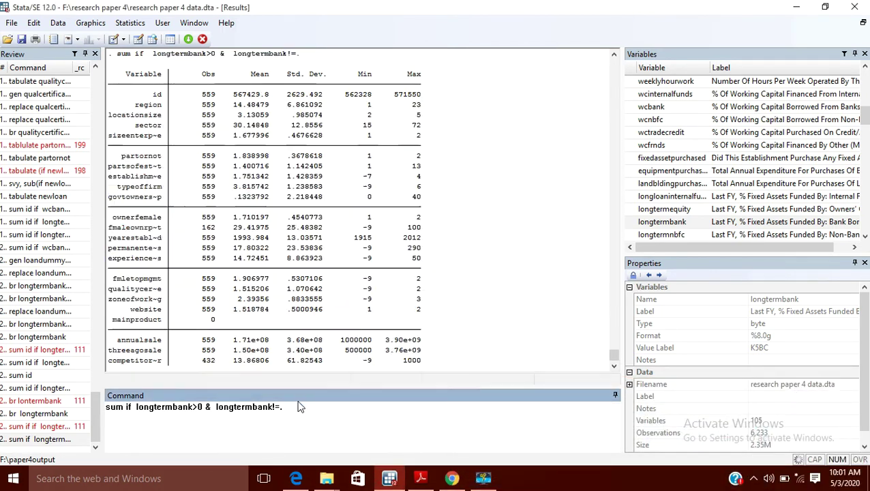
{"action": "type", "text": "id"}
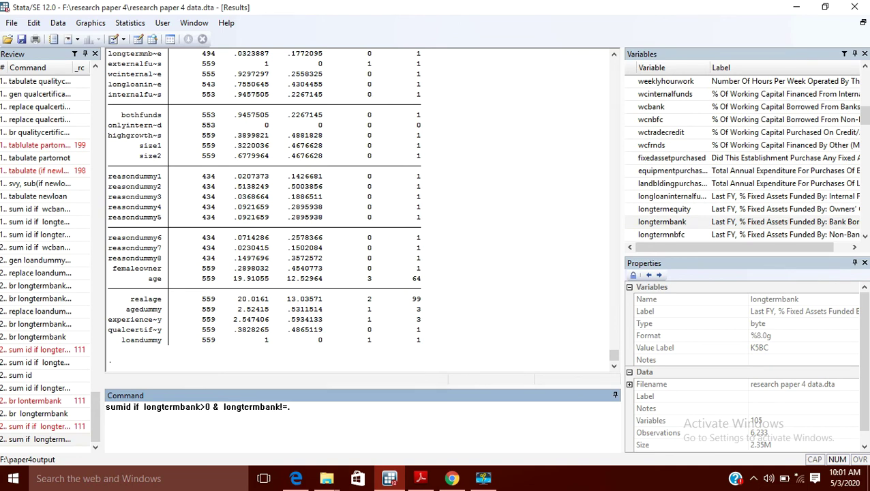
{"action": "left_click", "coordinate": [125, 406]}
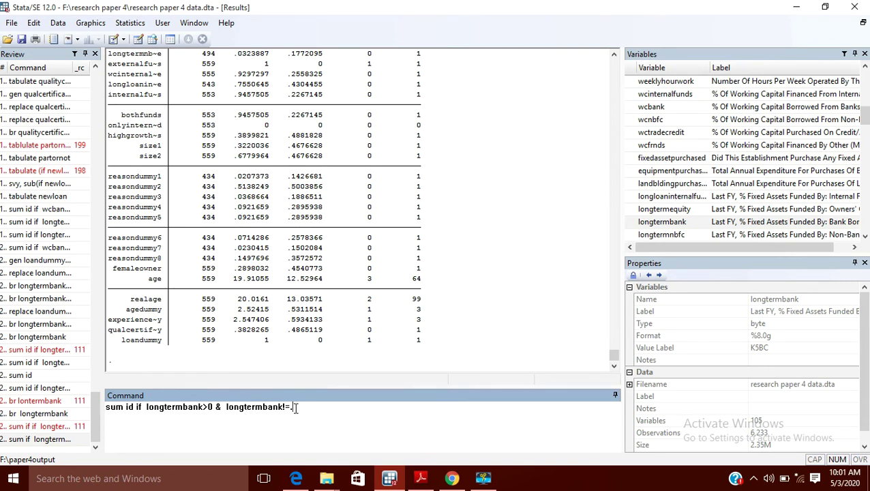
{"action": "key", "text": "Return"}
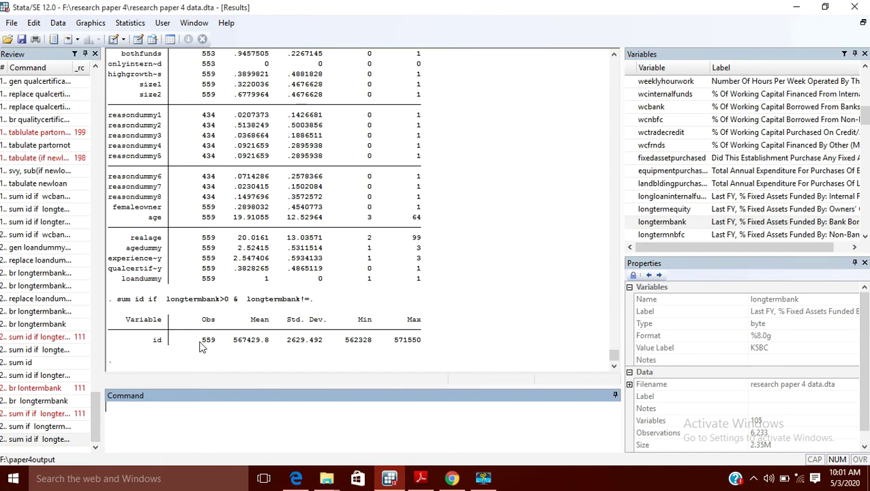
- Examine the id observation count together with the "& longtermbank!=." condition in the latest summary
{"action": "left_click_drag", "start_coordinate": [201, 342], "coordinate": [217, 345]}
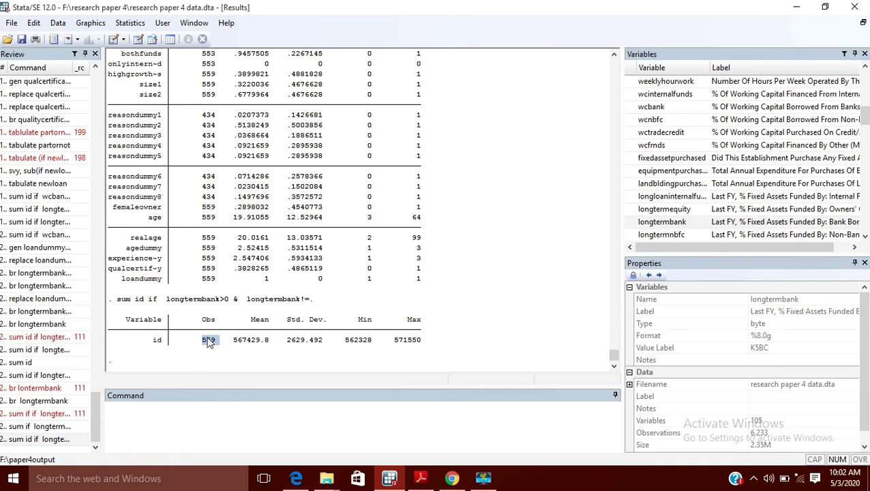
{"action": "left_click", "coordinate": [252, 304]}
{"action": "left_click_drag", "start_coordinate": [234, 304], "coordinate": [311, 306]}
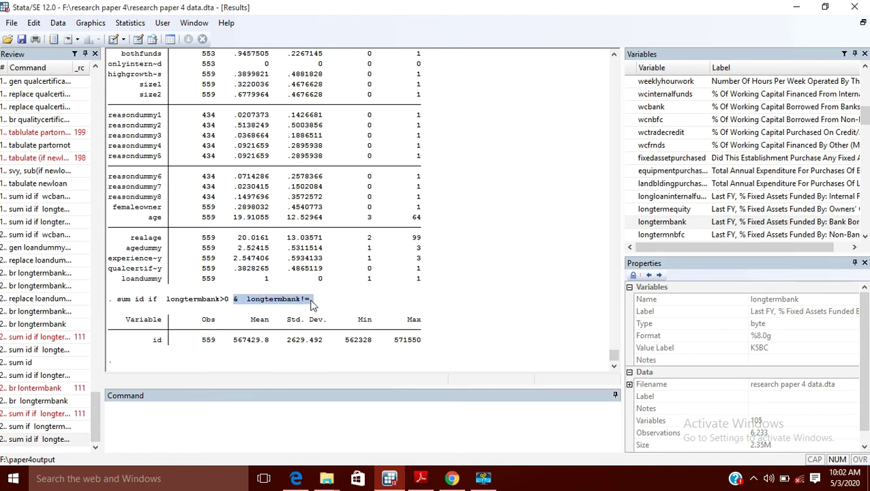
{"action": "left_click", "coordinate": [203, 346]}
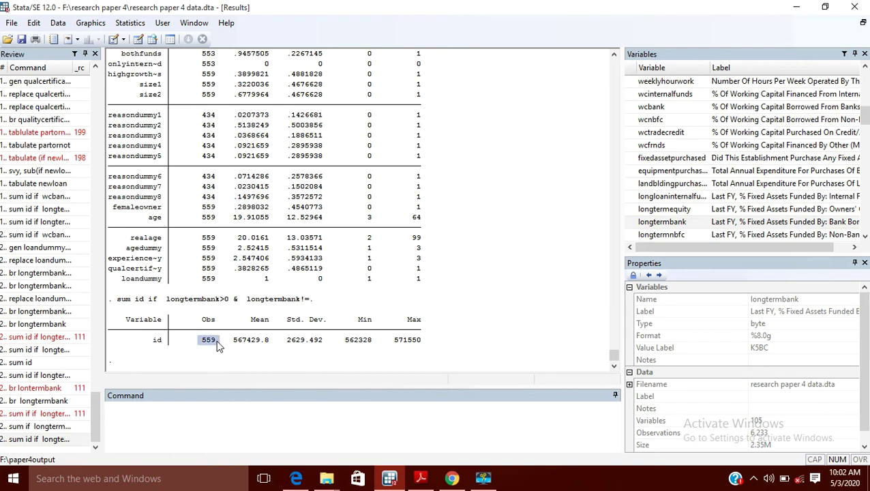
- Delete the existing loan dummy variable with the command "drop loandummy"
{"action": "left_click", "coordinate": [120, 414]}
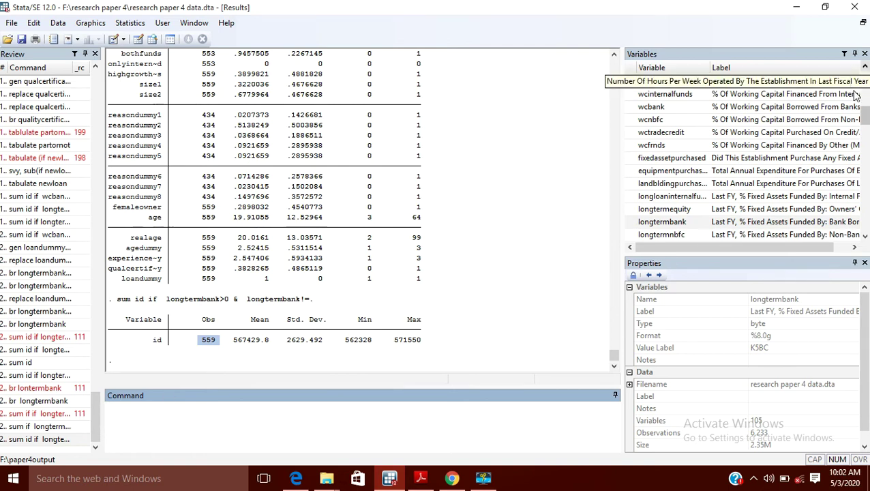
{"action": "left_click_drag", "start_coordinate": [866, 120], "coordinate": [865, 219]}
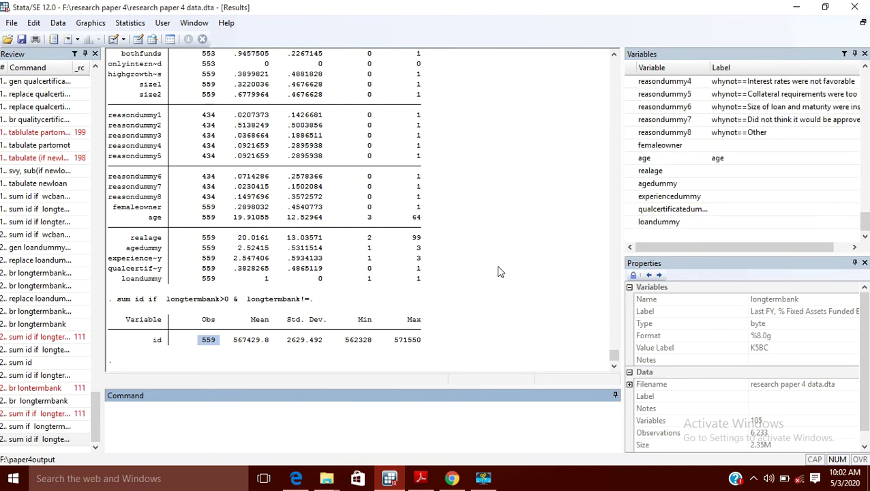
{"action": "type", "text": "drop"}
{"action": "double_click", "coordinate": [658, 223]}
{"action": "key", "text": "Return"}
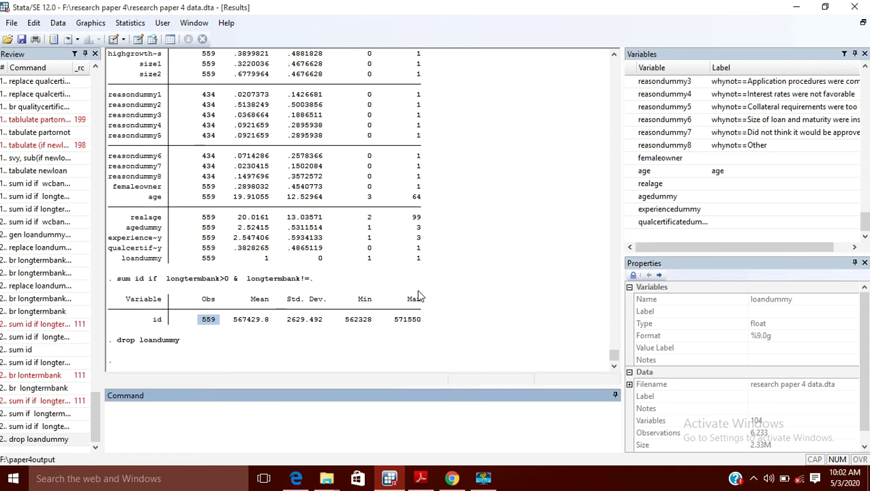
- Generate a new loan dummy equal to zero for every observation with "gen loandummy=0"
{"action": "type", "text": "g"}
{"action": "type", "text": "en"}
{"action": "type", "text": "loandummy"}
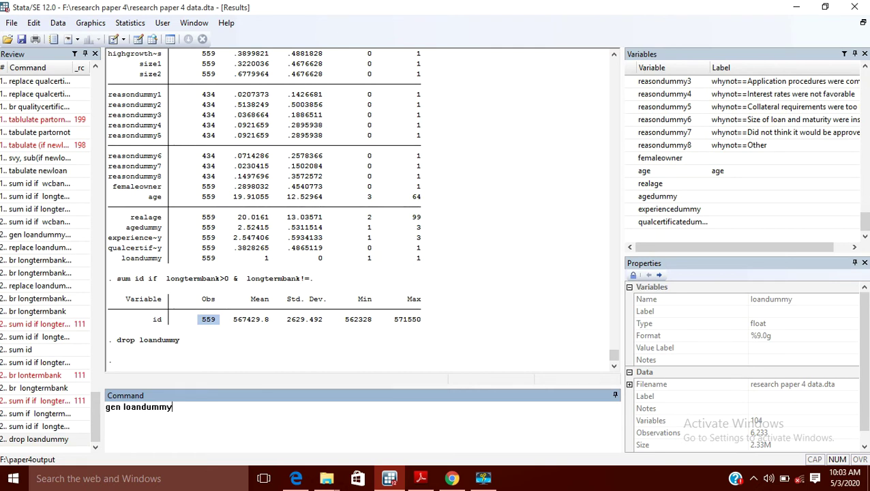
{"action": "type", "text": "=0"}
{"action": "key", "text": "Return"}
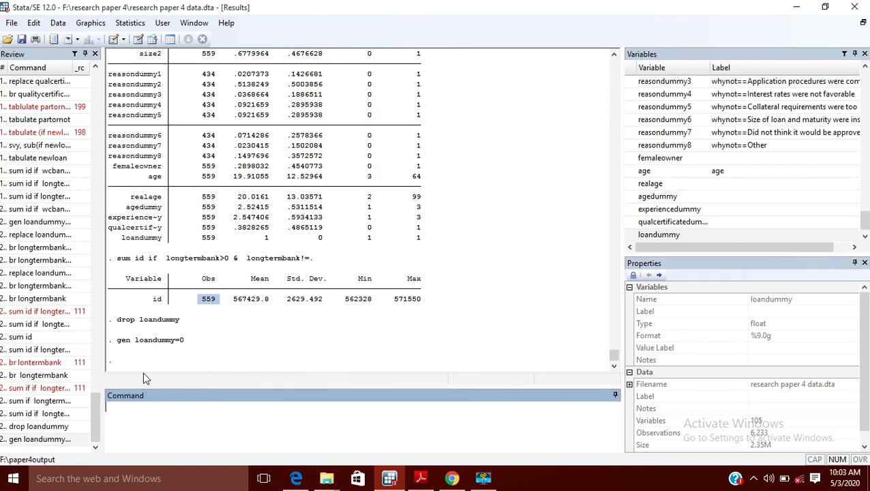
- Set the dummy to 1 for positive bank borrowing with "replace loandummy=1 if longtermbank>0"
{"action": "type", "text": "replace loandummy"}
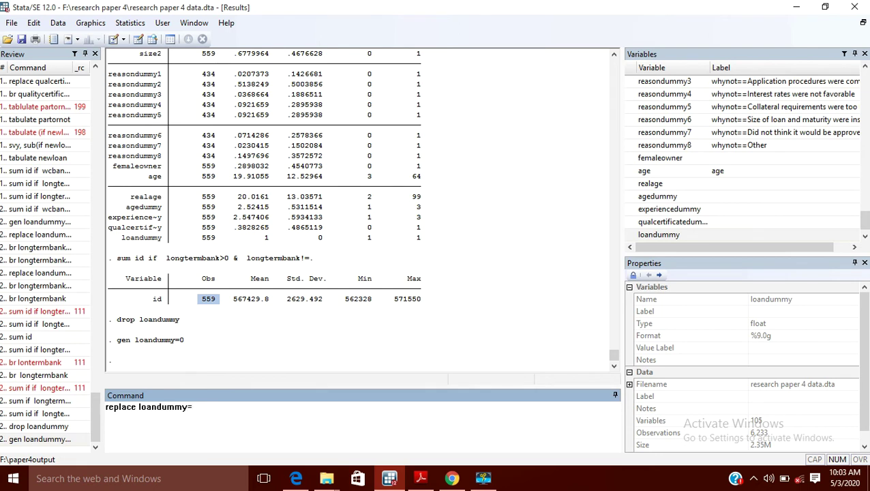
{"action": "type", "text": "=1 if"}
{"action": "type", "text": "longtermbank"}
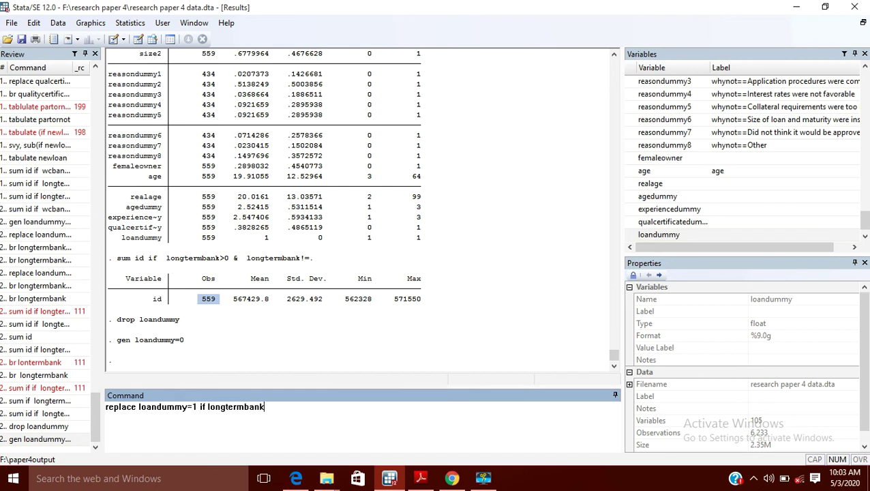
{"action": "type", "text": ">0"}
{"action": "key", "text": "Return"}
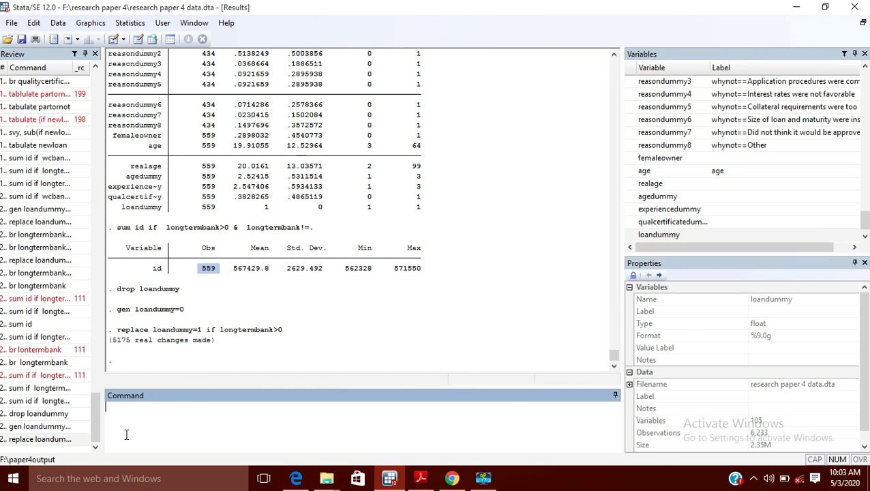
- Open the data browser on the two variables with "br loandummy longtermbank"
{"action": "type", "text": "br loandummy"}
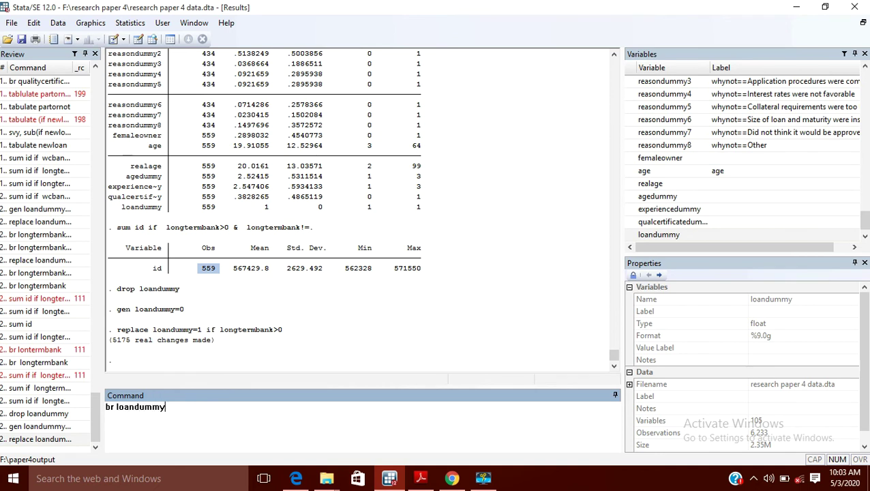
{"action": "type", "text": " longtermbank"}
{"action": "key", "text": "Return"}
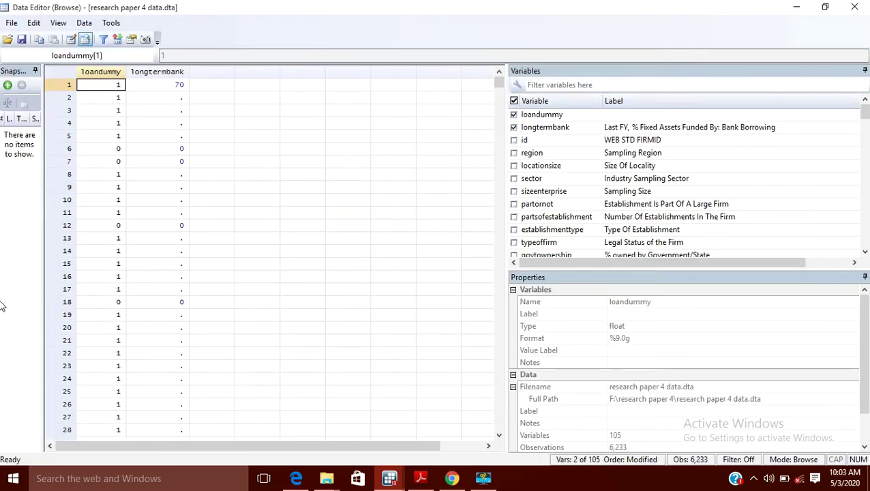
- Compare loandummy with longtermbank in rows 1, 2 and 6, covering positive, missing and zero borrowing, and close the data browser
{"action": "left_click", "coordinate": [173, 90]}
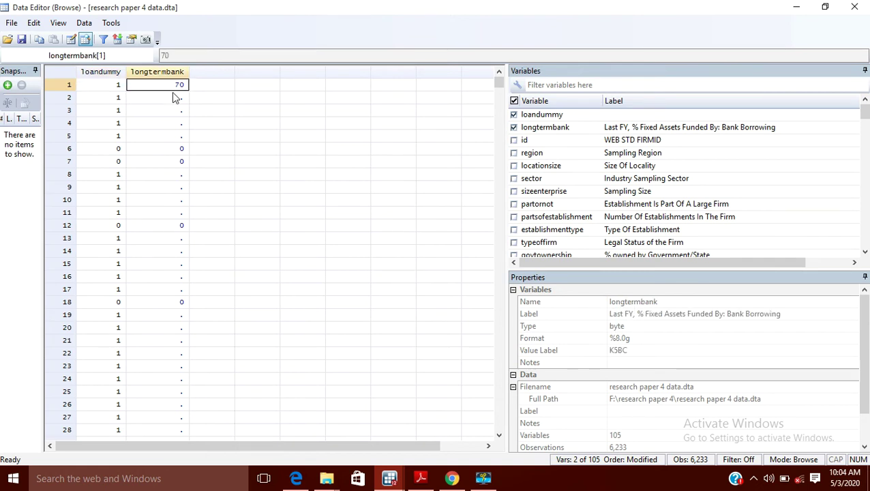
{"action": "left_click", "coordinate": [107, 98]}
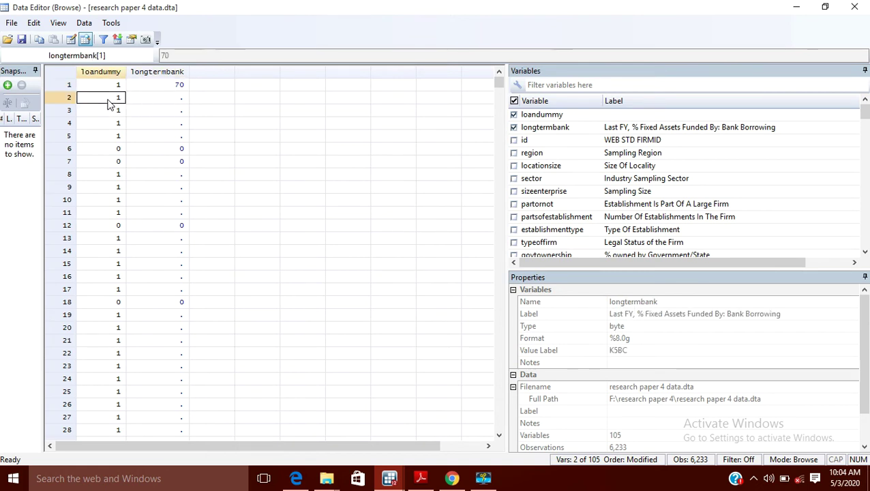
{"action": "left_click", "coordinate": [162, 84]}
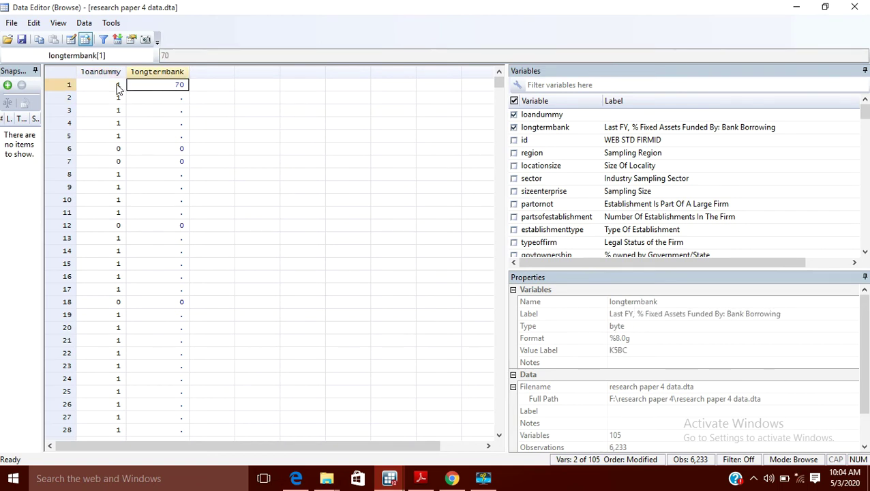
{"action": "left_click", "coordinate": [118, 88]}
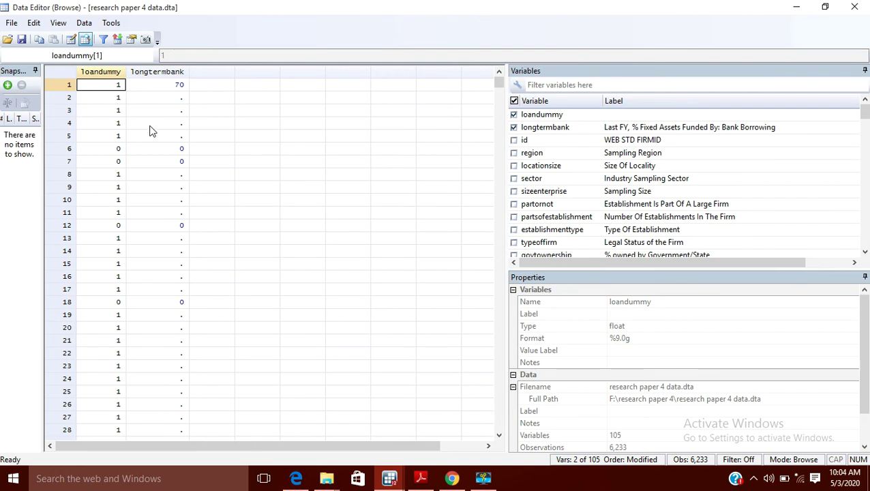
{"action": "left_click", "coordinate": [165, 147]}
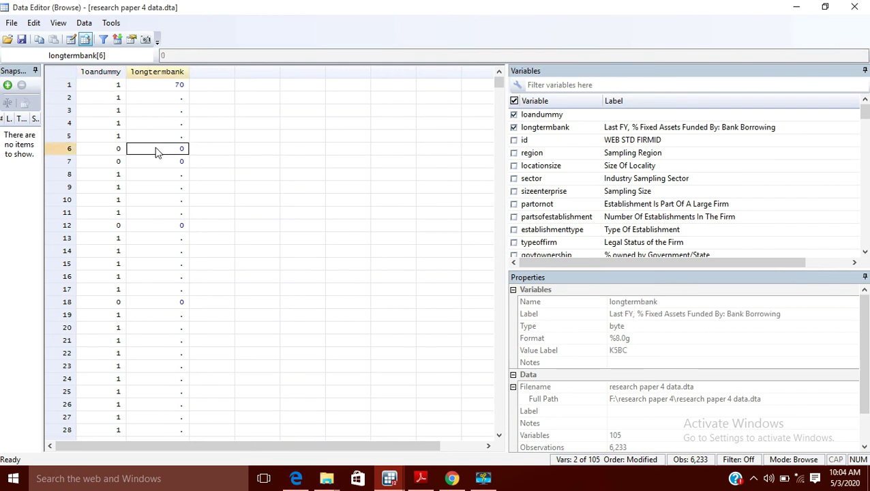
{"action": "left_click", "coordinate": [118, 150]}
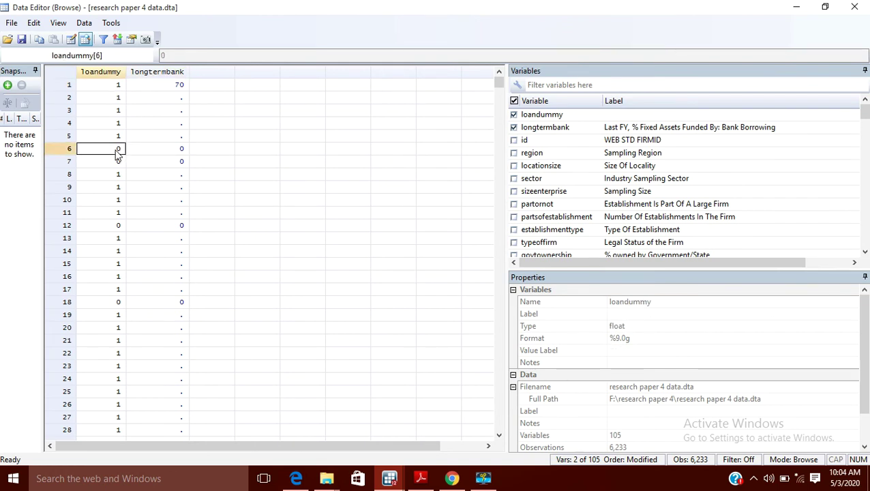
{"action": "left_click", "coordinate": [171, 101]}
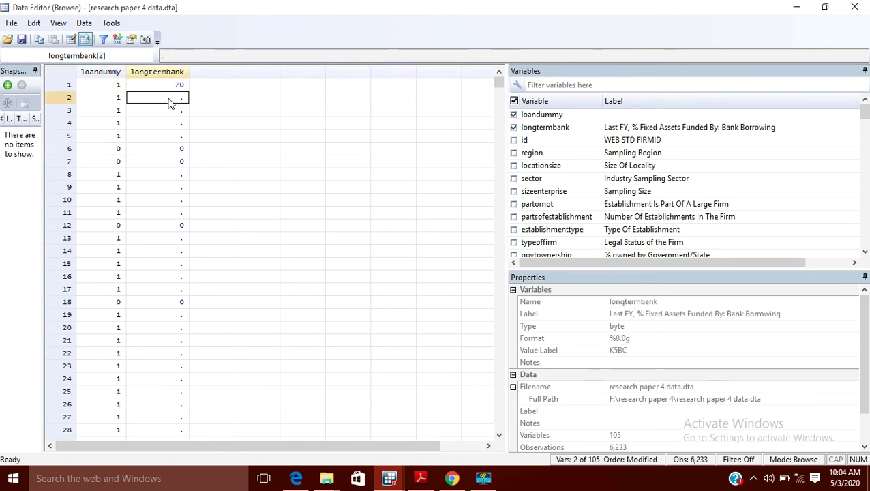
{"action": "left_click", "coordinate": [106, 103]}
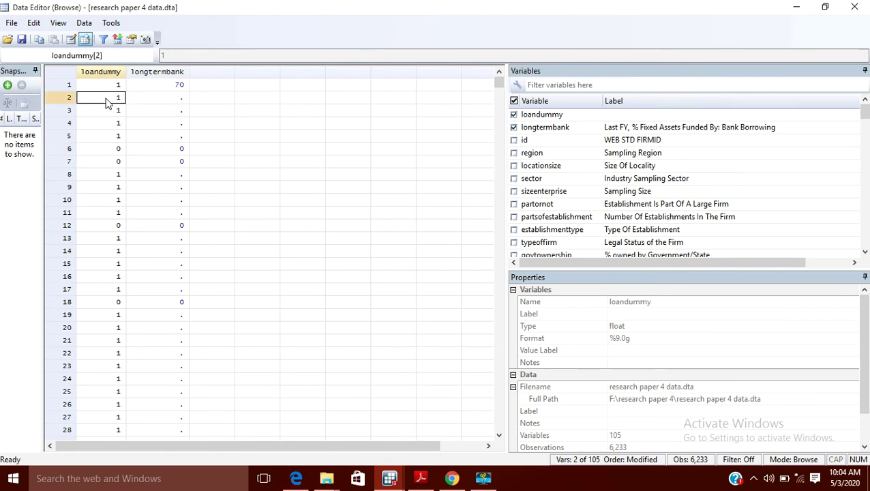
{"action": "left_click", "coordinate": [169, 102]}
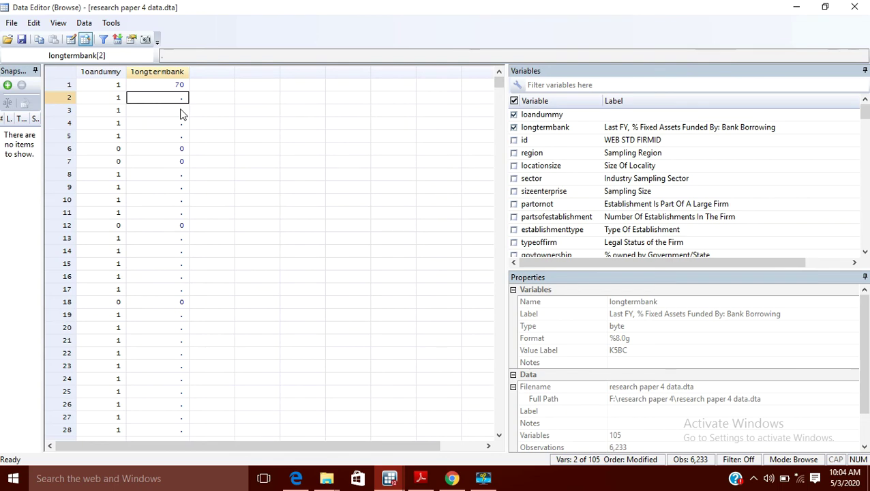
{"action": "left_click", "coordinate": [857, 8]}
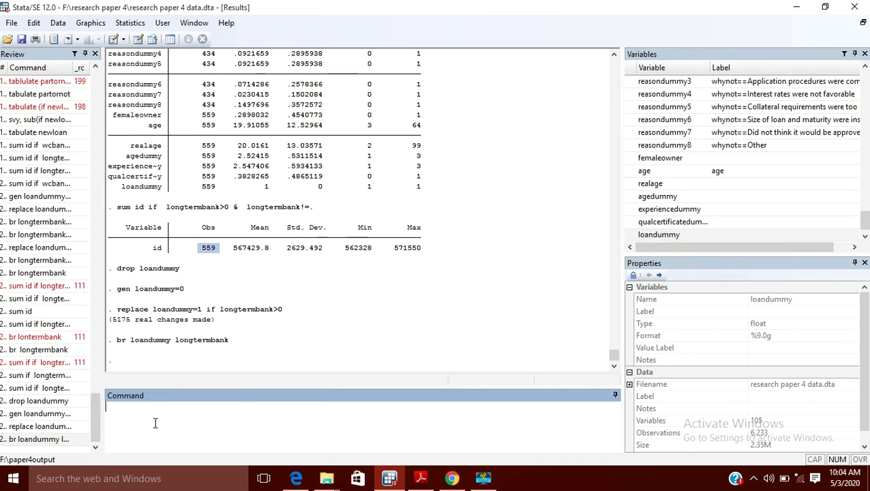
- Reset the dummy to 0 for missing bank borrowing with "replace loandummy=0 if longtermbank==."
{"action": "type", "text": "replace loandummy=0 if"}
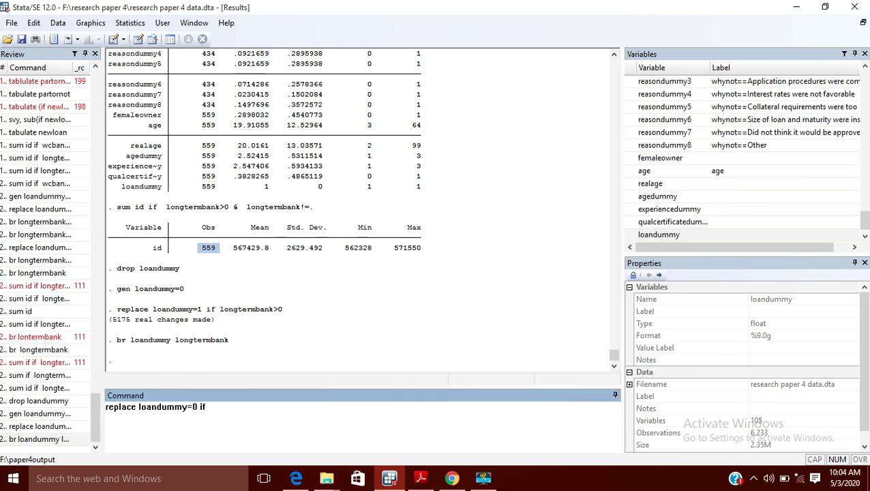
{"action": "type", "text": " longtermbank"}
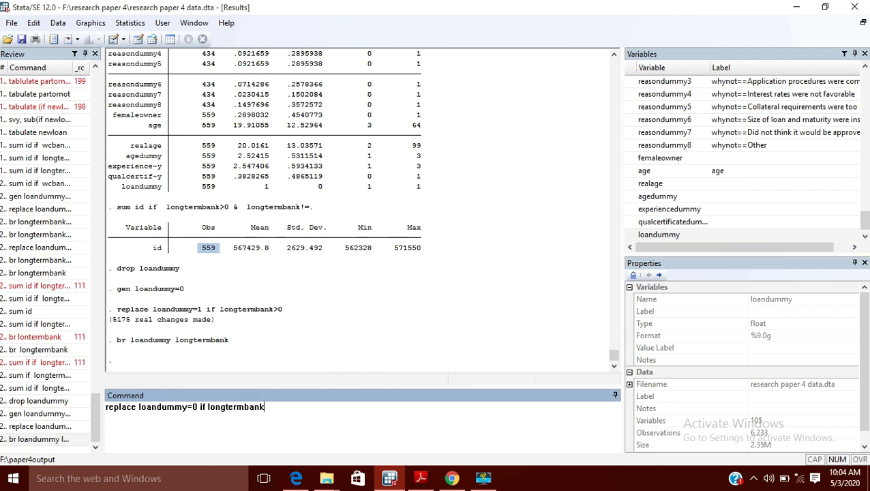
{"action": "type", "text": "==."}
{"action": "key", "text": "Return"}
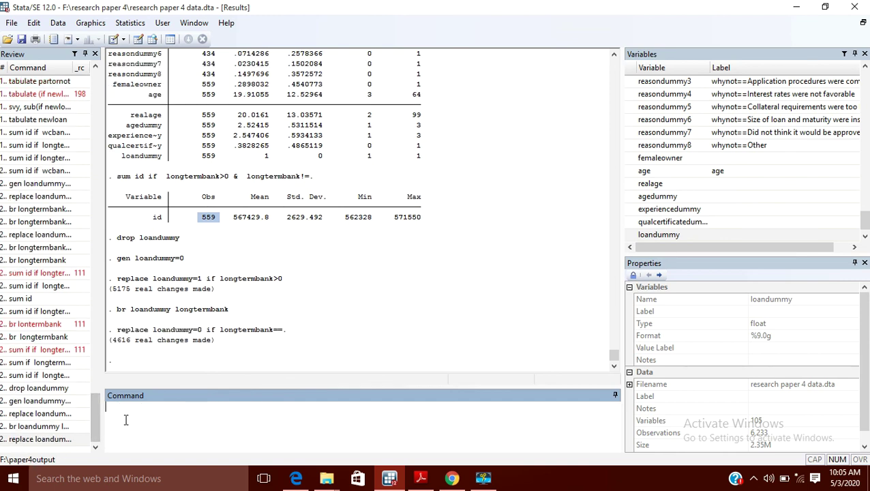
- Rerun "br loandummy longtermbank" from the command history and check both variables in rows 1 and 2
{"action": "left_click", "coordinate": [31, 428]}
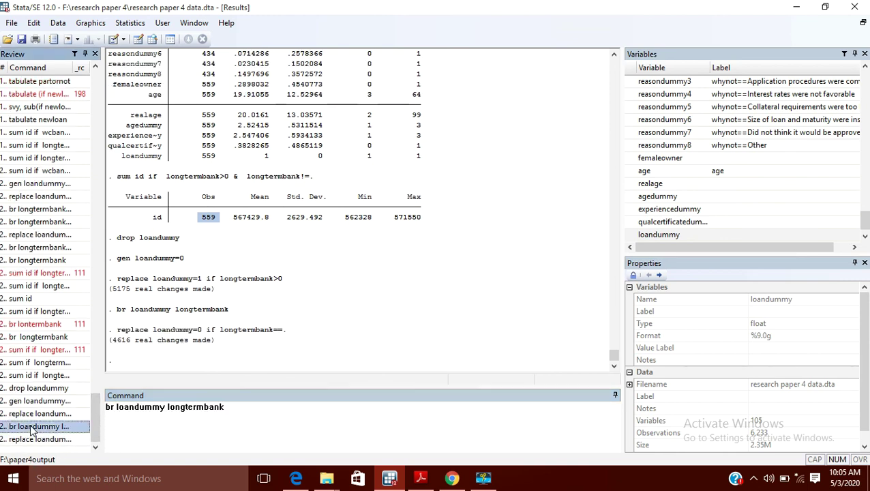
{"action": "left_click", "coordinate": [228, 421]}
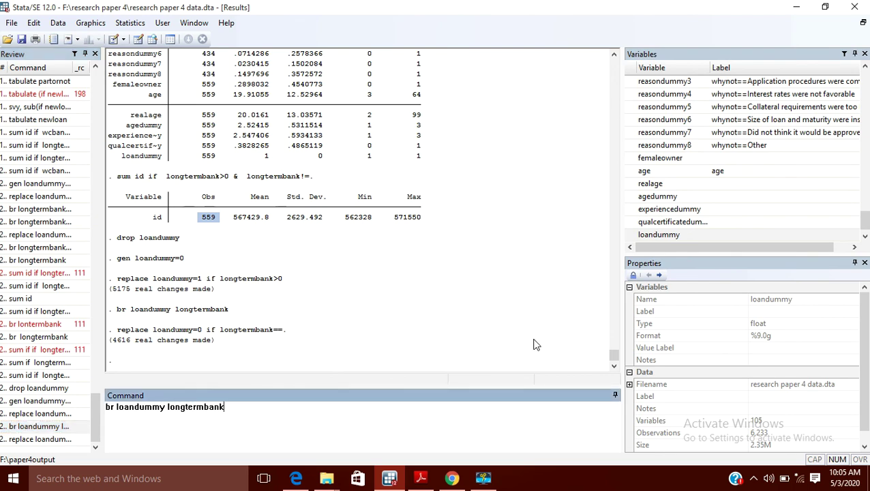
{"action": "key", "text": "Return"}
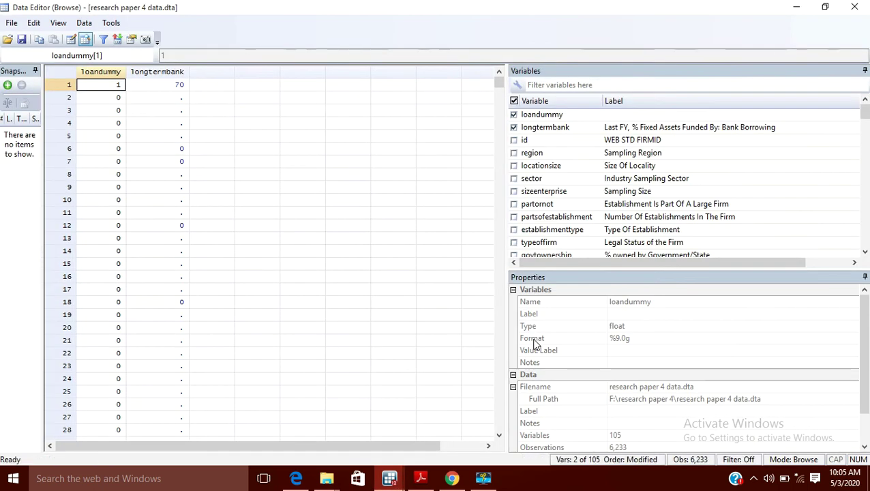
{"action": "left_click", "coordinate": [154, 91]}
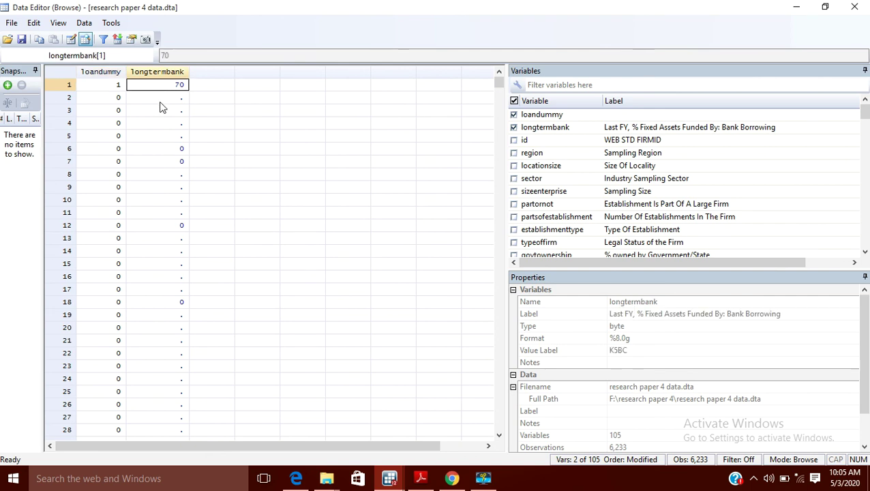
{"action": "left_click", "coordinate": [161, 102]}
{"action": "left_click", "coordinate": [108, 103]}
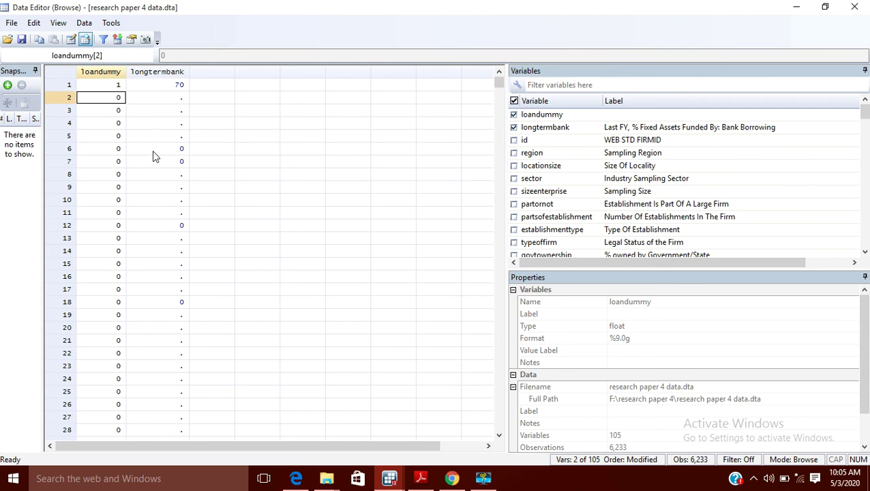
- Compare loandummy with longtermbank in rows 17 and 18, covering missing and zero bank borrowing, and close the data browser
{"action": "left_click", "coordinate": [179, 340]}
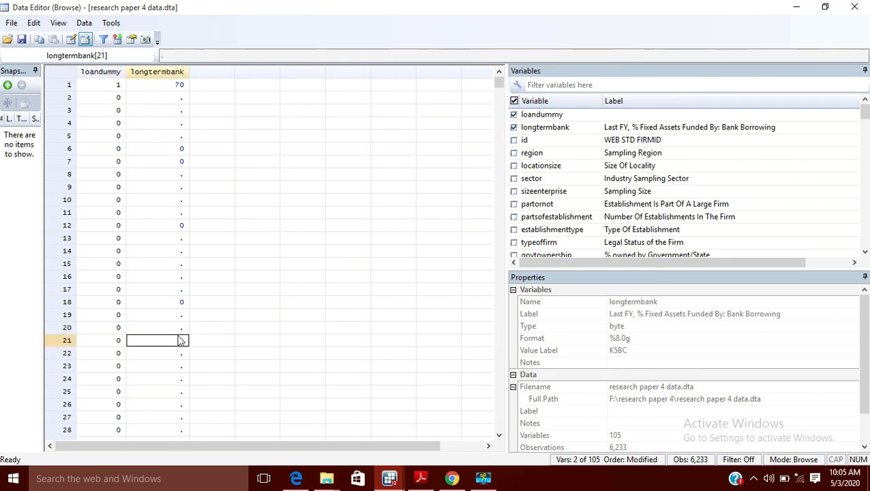
{"action": "scroll", "coordinate": [179, 341], "scroll_direction": "down", "scroll_amount": 3}
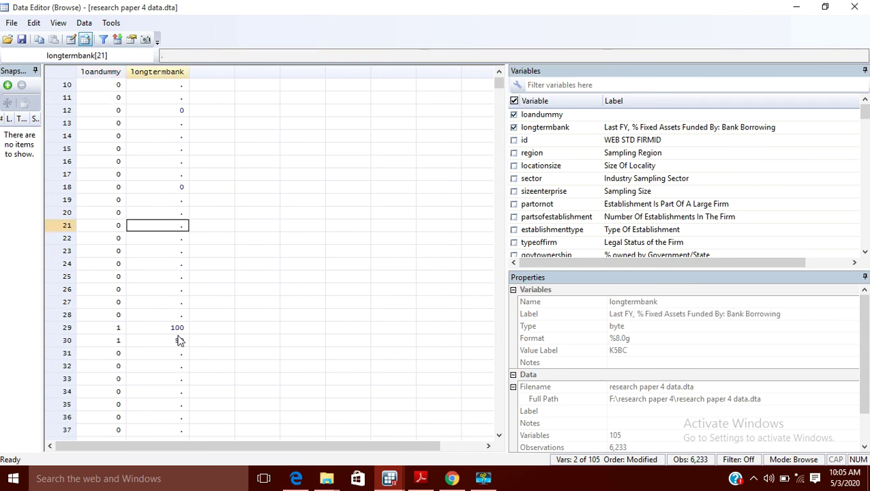
{"action": "left_click", "coordinate": [171, 189]}
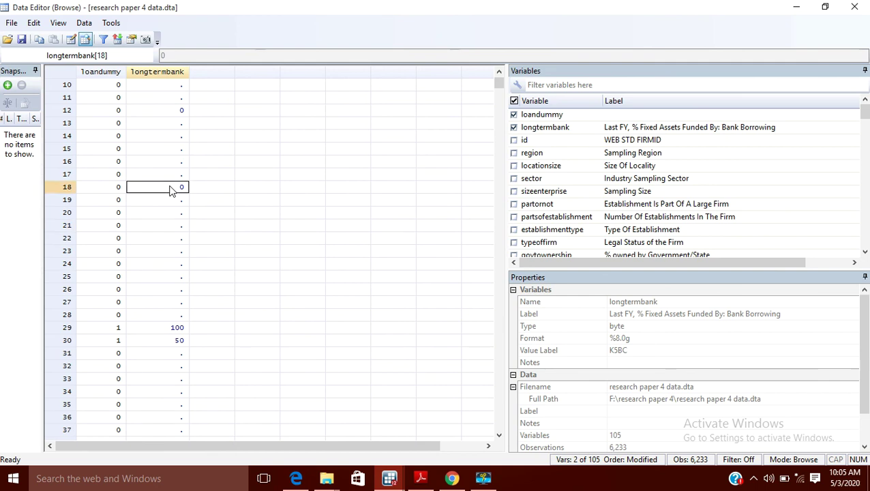
{"action": "left_click", "coordinate": [112, 193]}
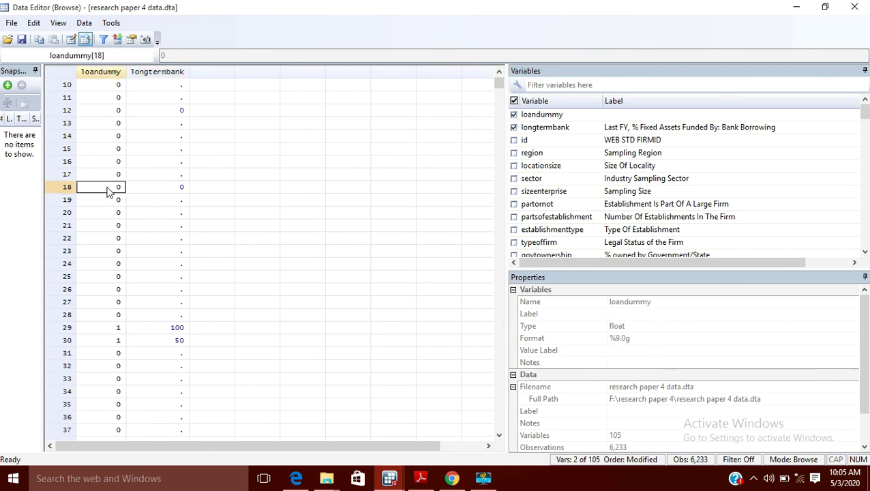
{"action": "left_click", "coordinate": [180, 174]}
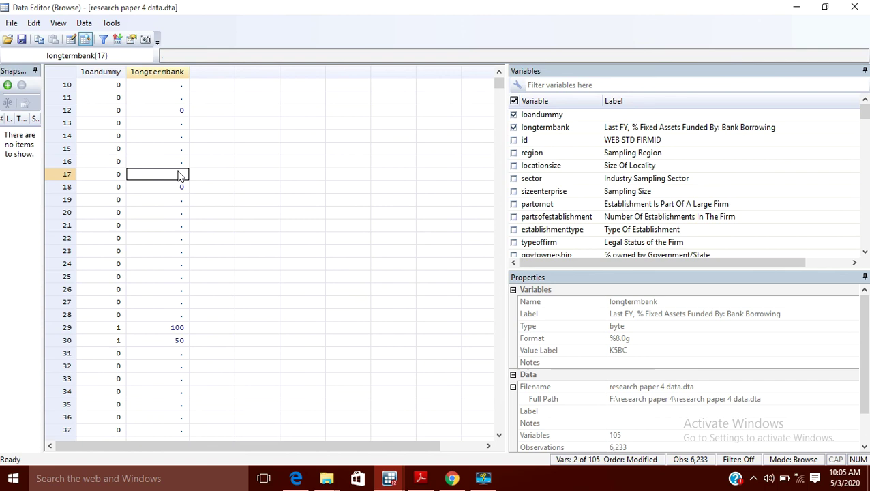
{"action": "left_click", "coordinate": [116, 175]}
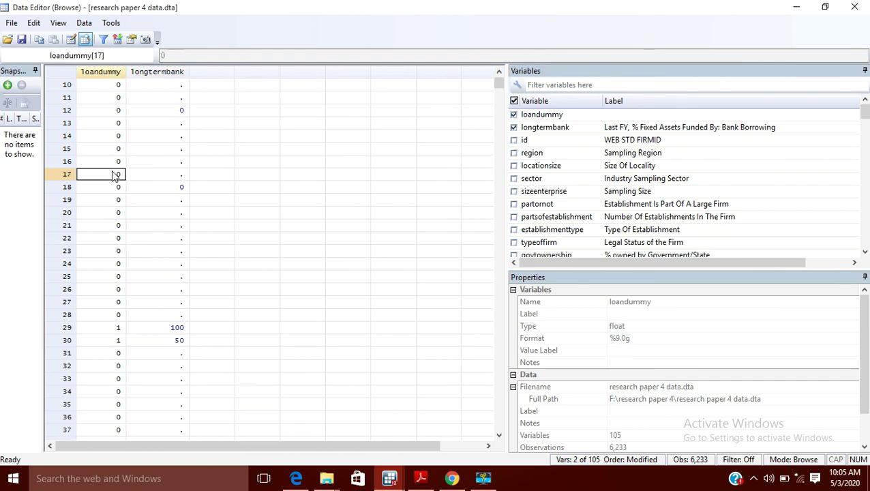
{"action": "left_click", "coordinate": [855, 7]}
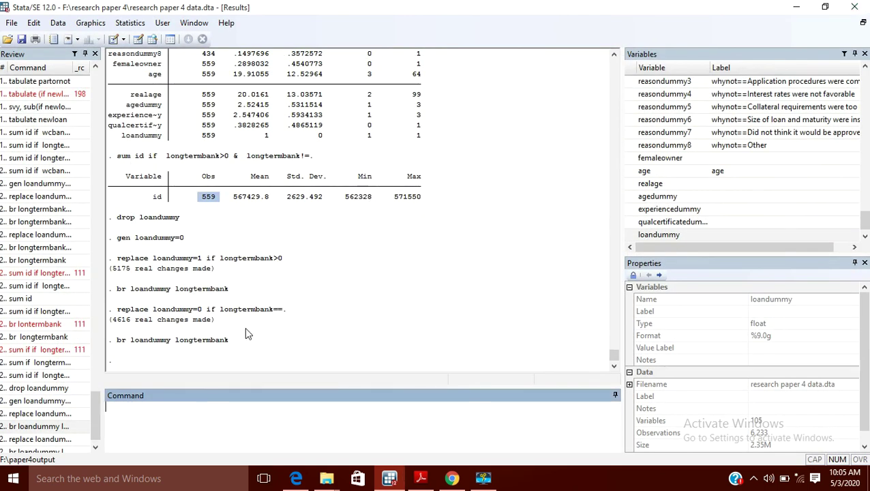